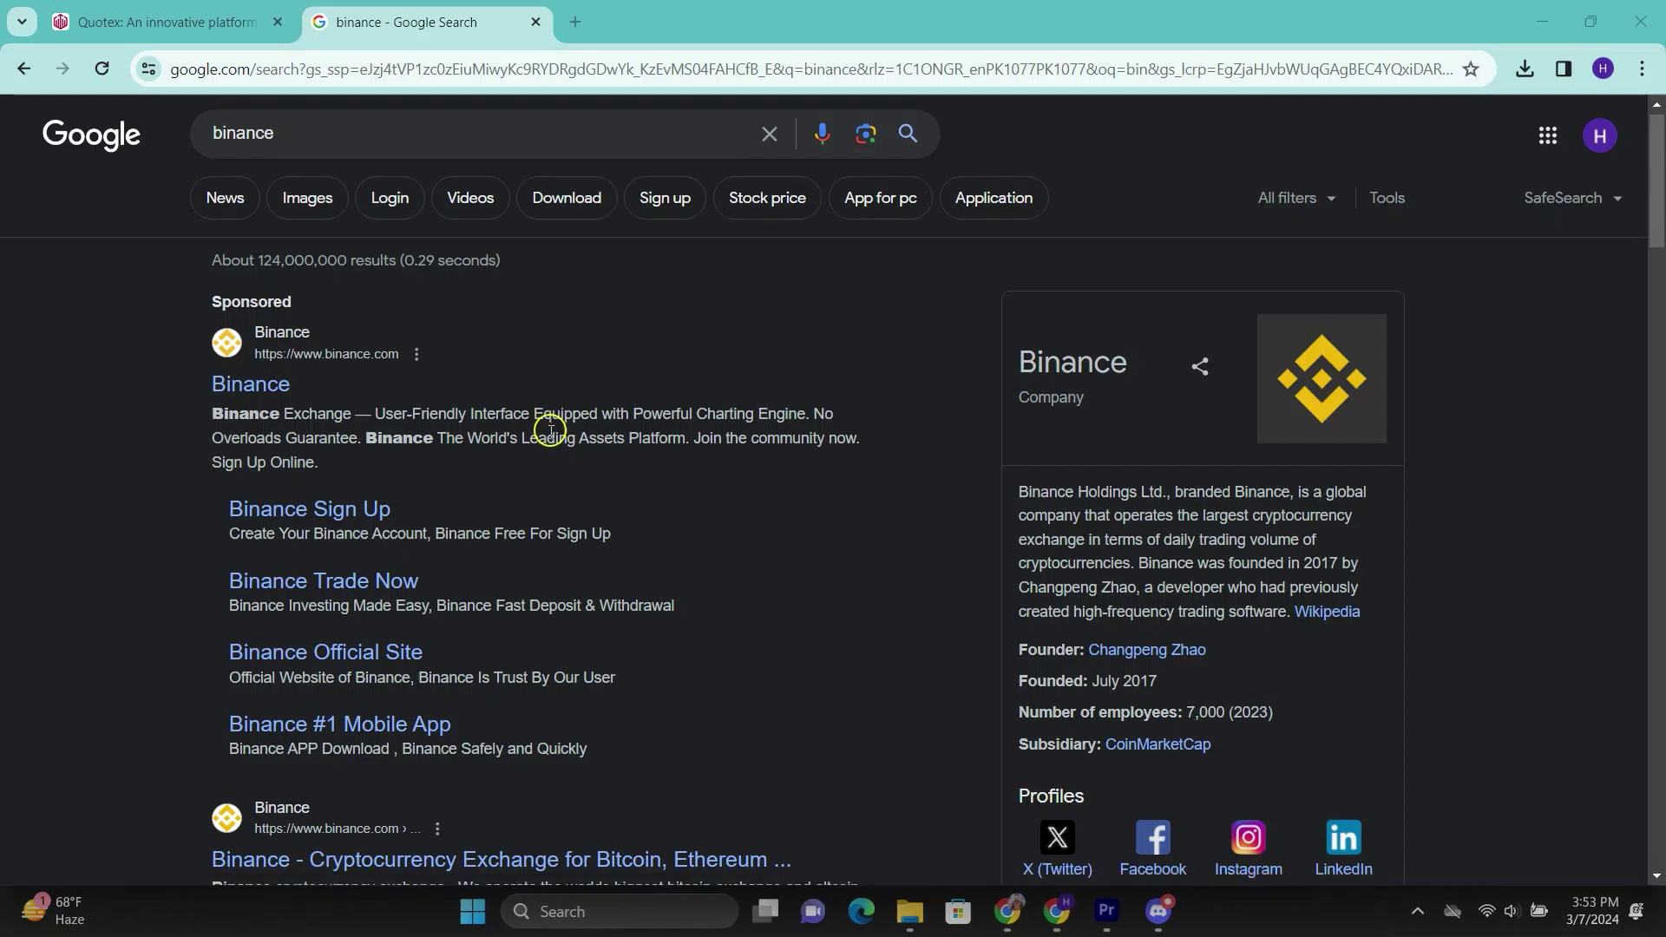
# - Open Binance from the sponsored search result and start email sign-up with your email address
pyautogui.scroll(-3, 547, 495)
pyautogui.scroll(3, 547, 495)
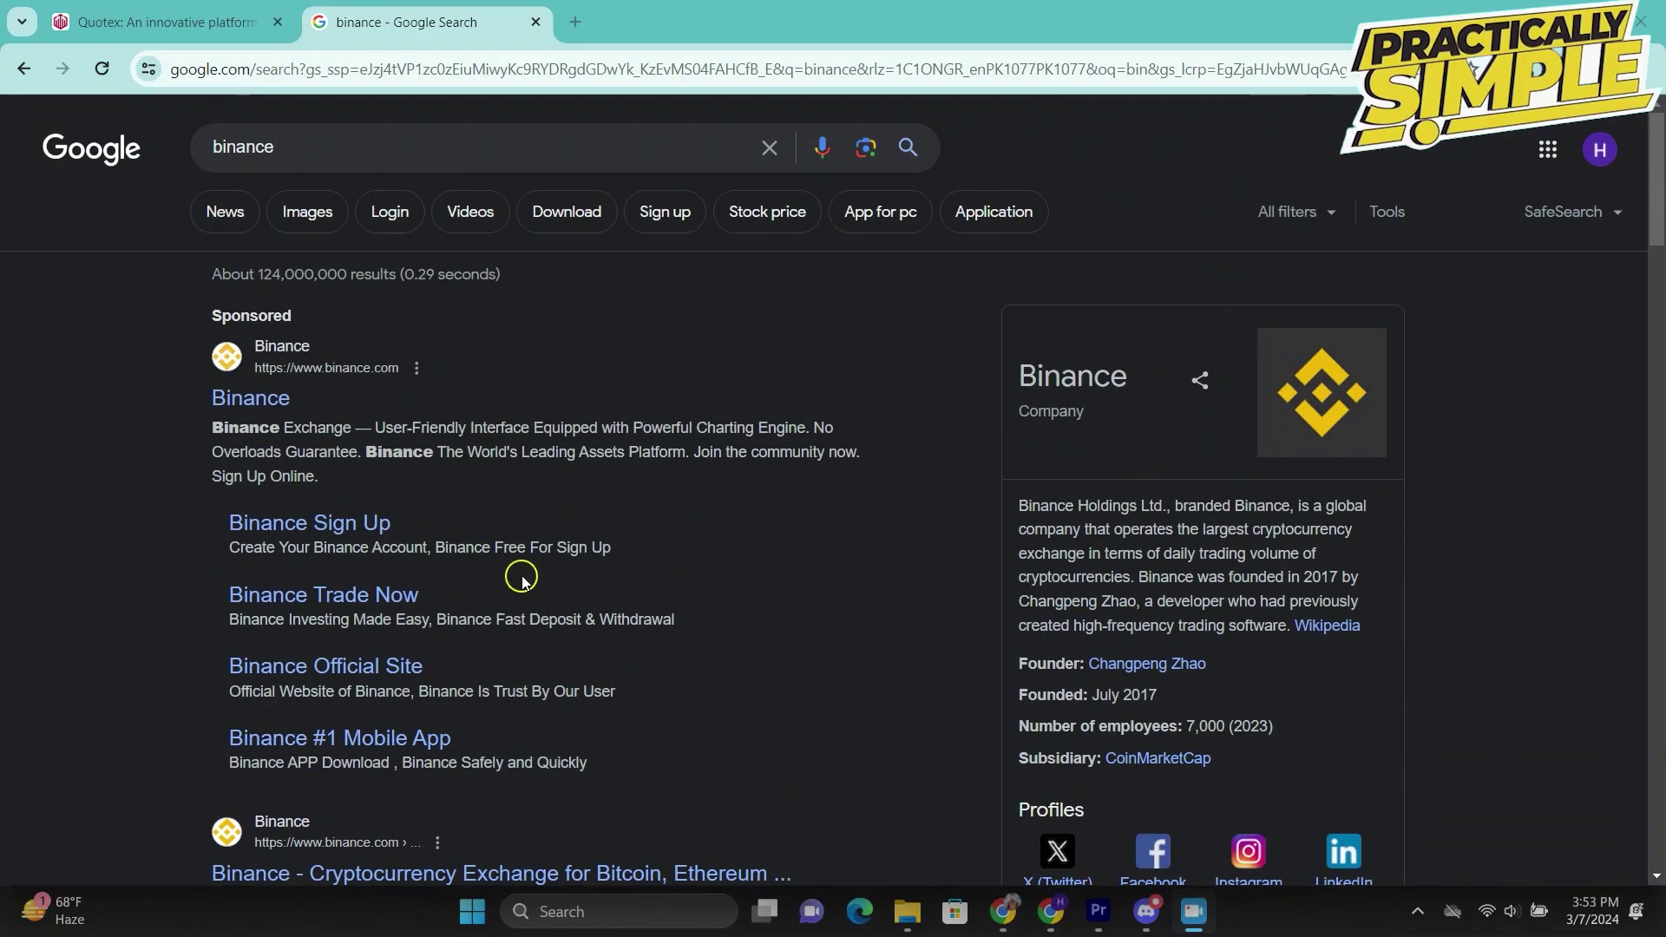
pyautogui.scroll(-5, 522, 579)
pyautogui.scroll(-2, 522, 579)
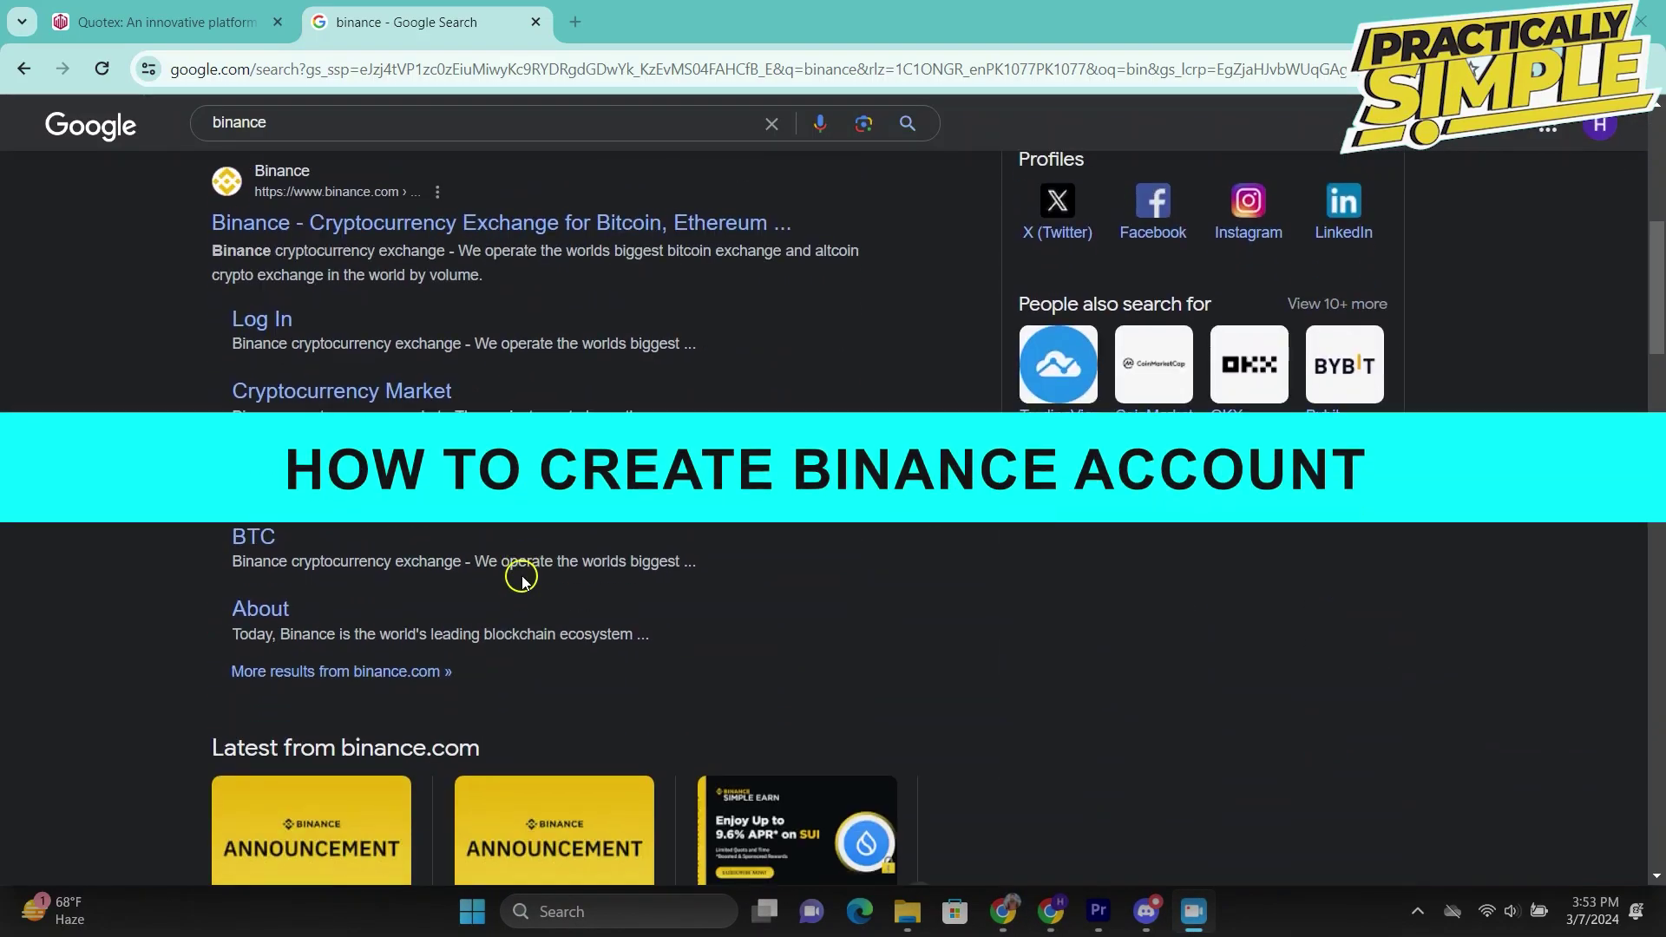
pyautogui.scroll(7, 521, 578)
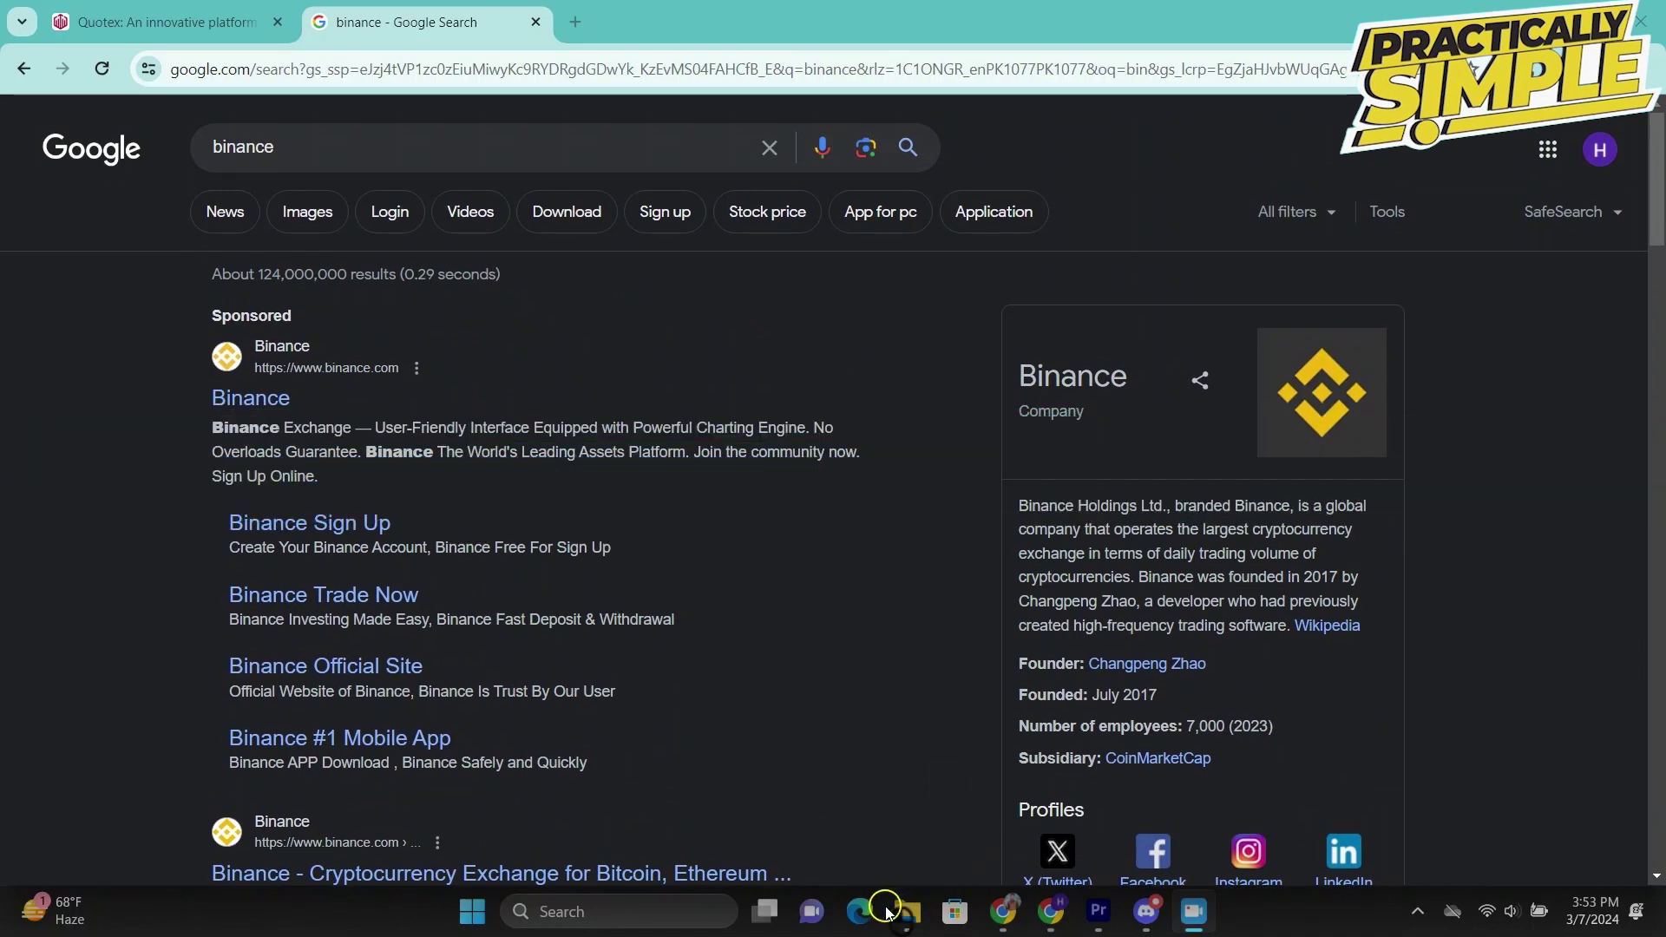
pyautogui.click(278, 404)
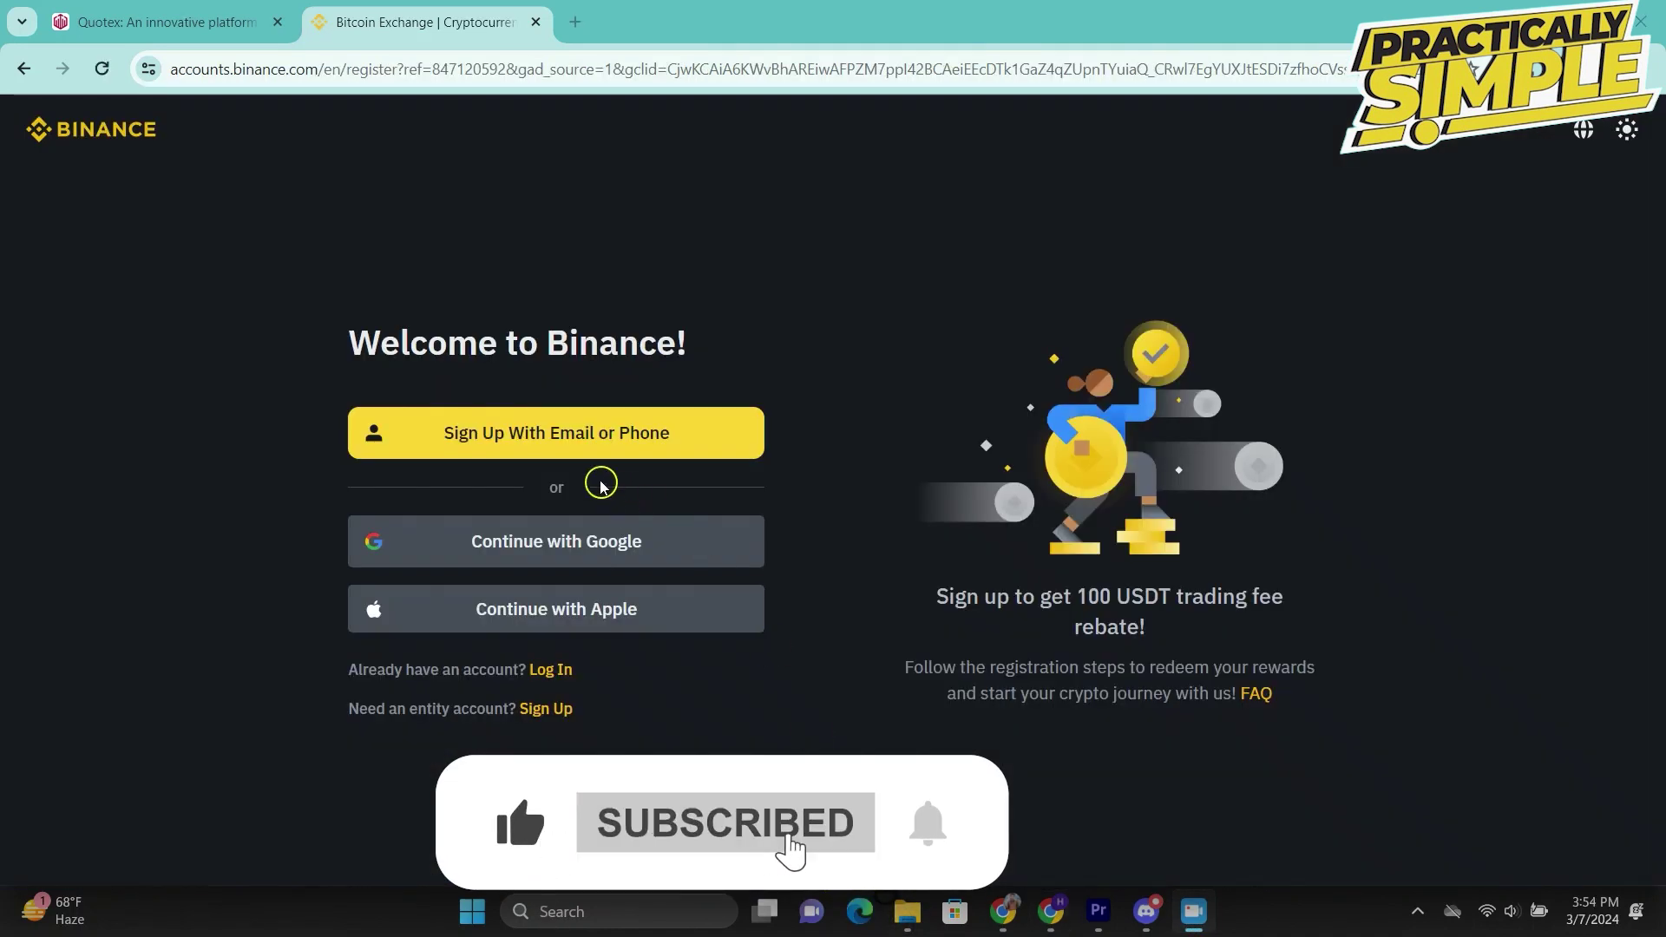
pyautogui.click(595, 436)
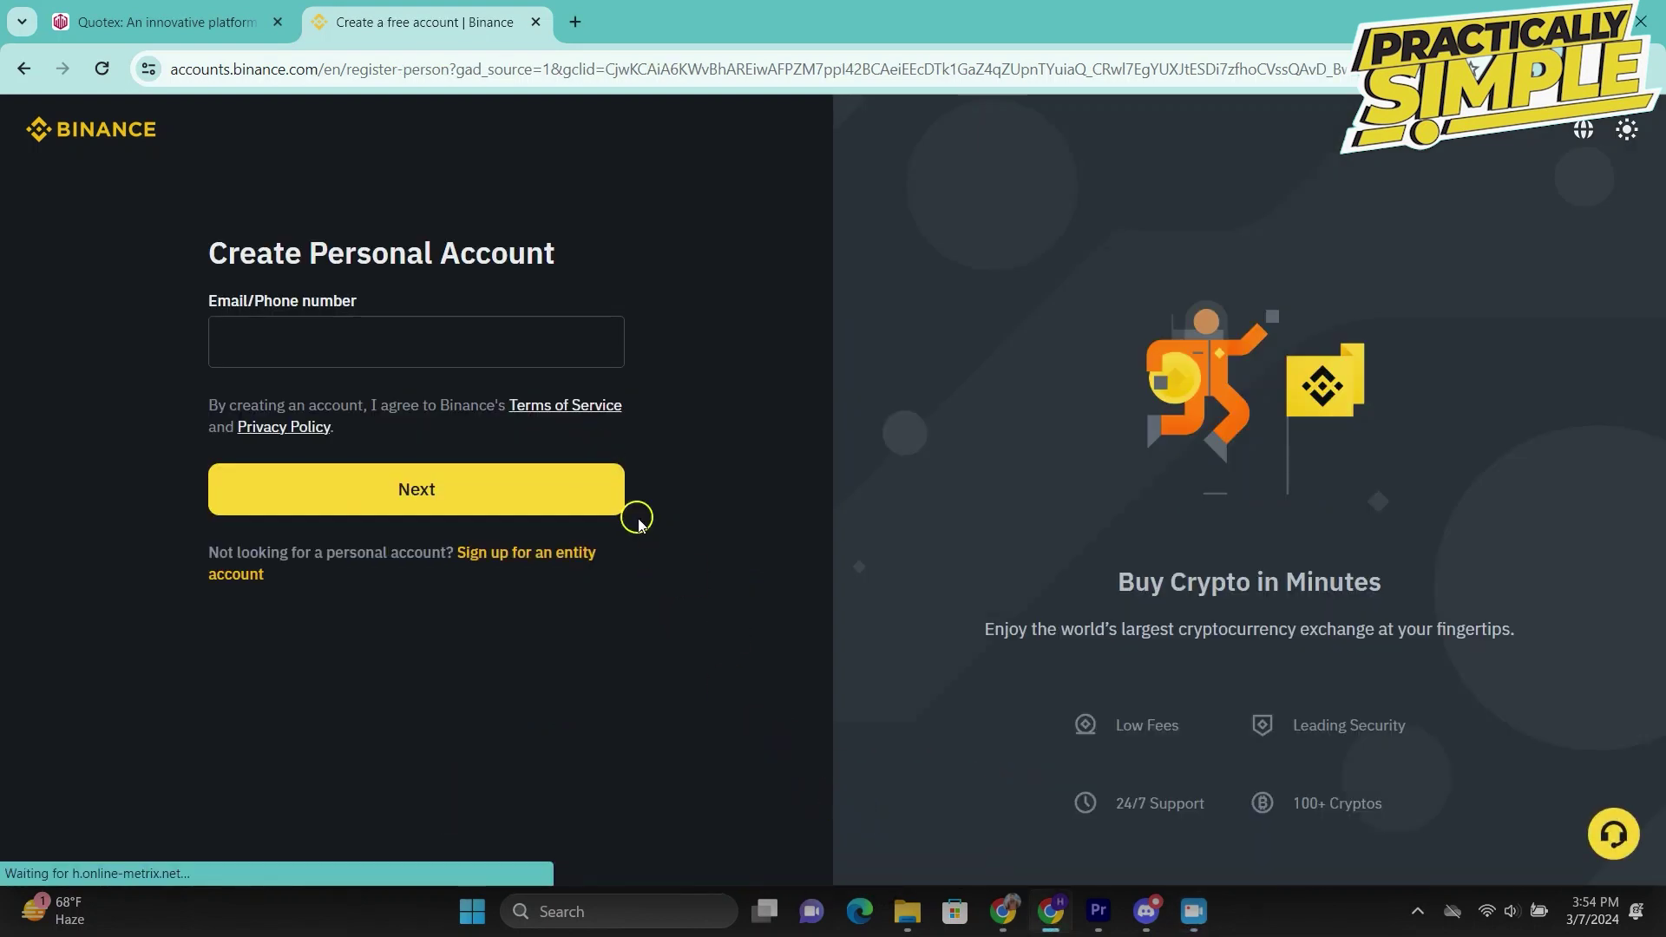
pyautogui.click(520, 353)
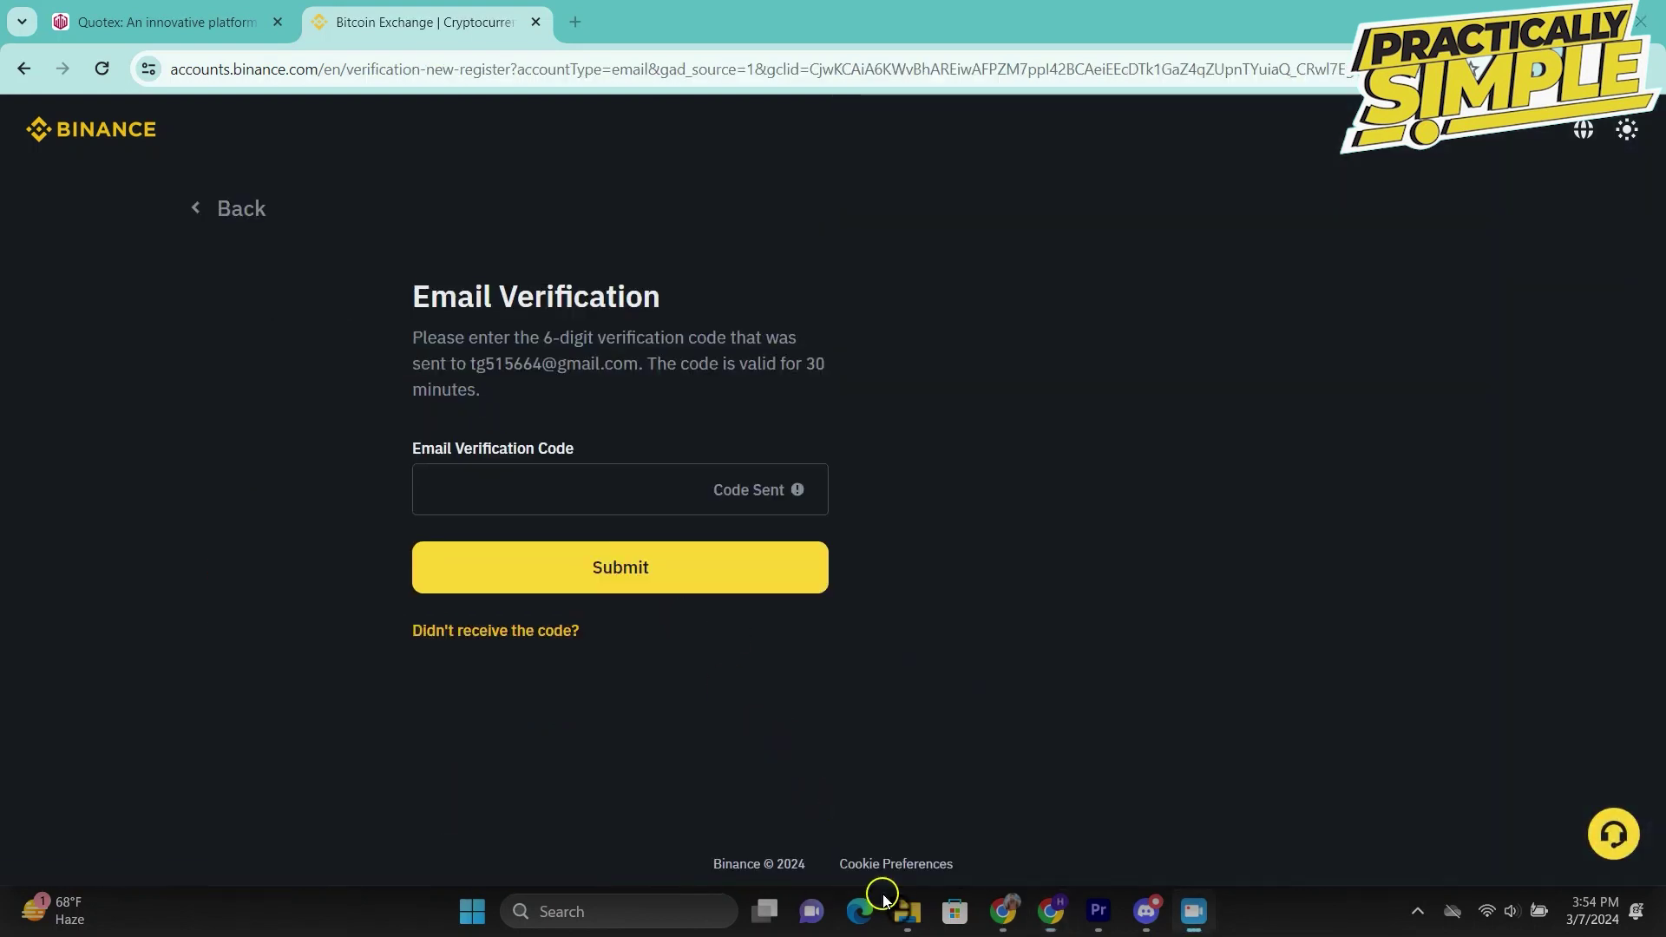
# - In a new tab, open the Binance registration email in Gmail and copy the activation code
pyautogui.click(575, 21)
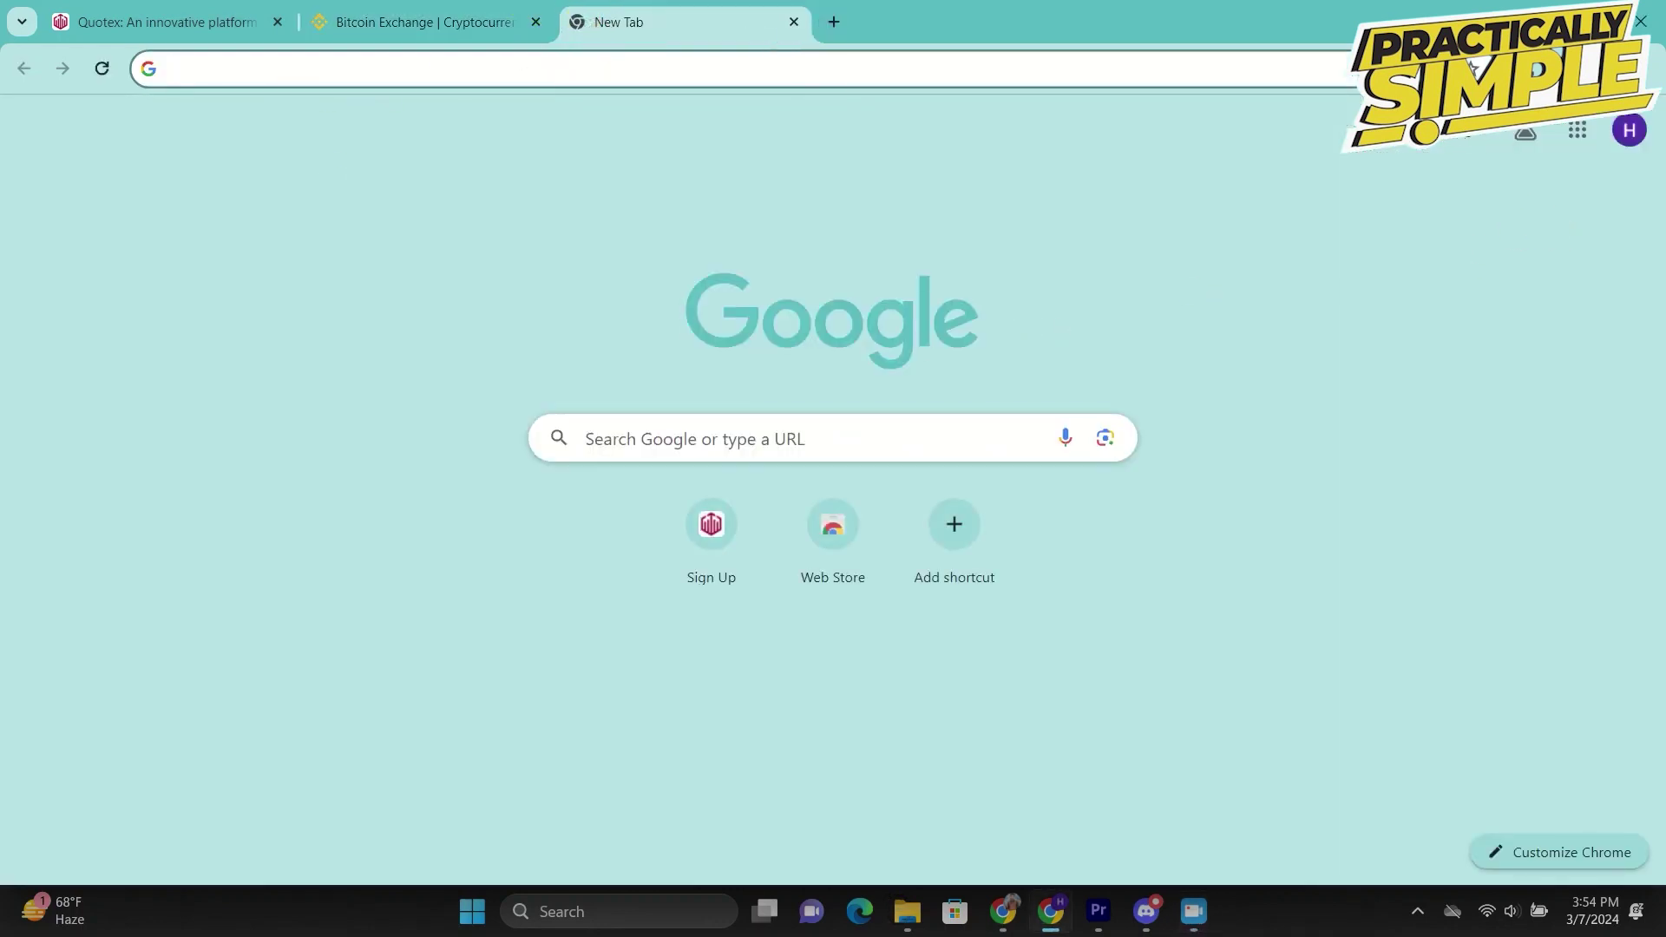
pyautogui.click(1475, 132)
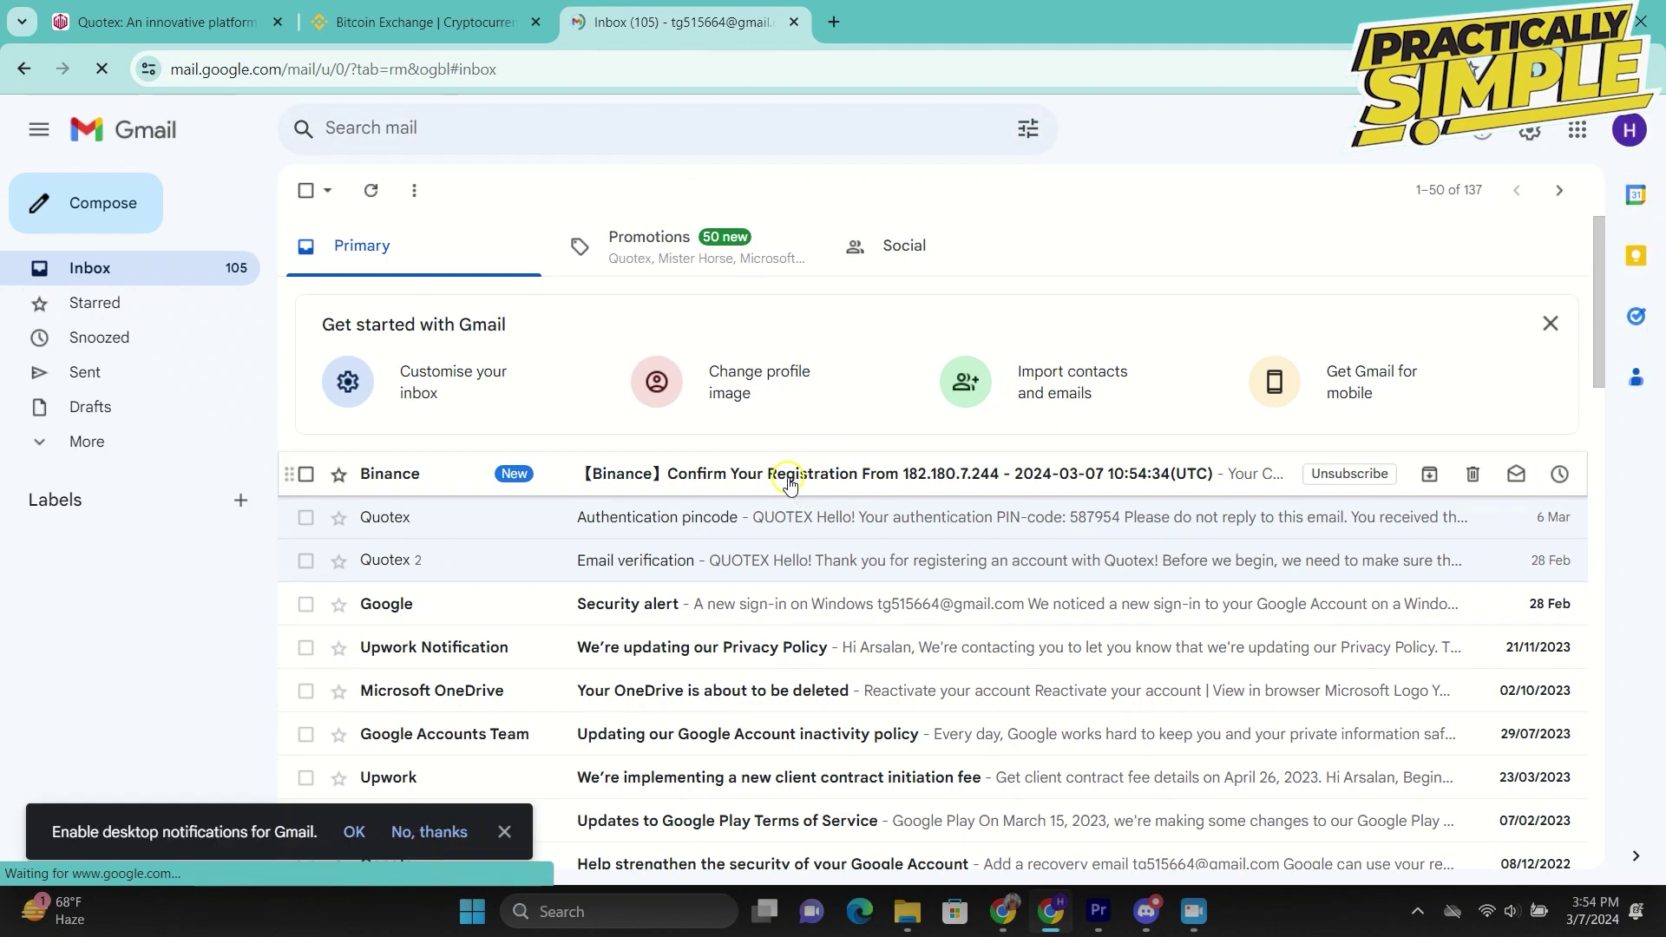
pyautogui.click(752, 475)
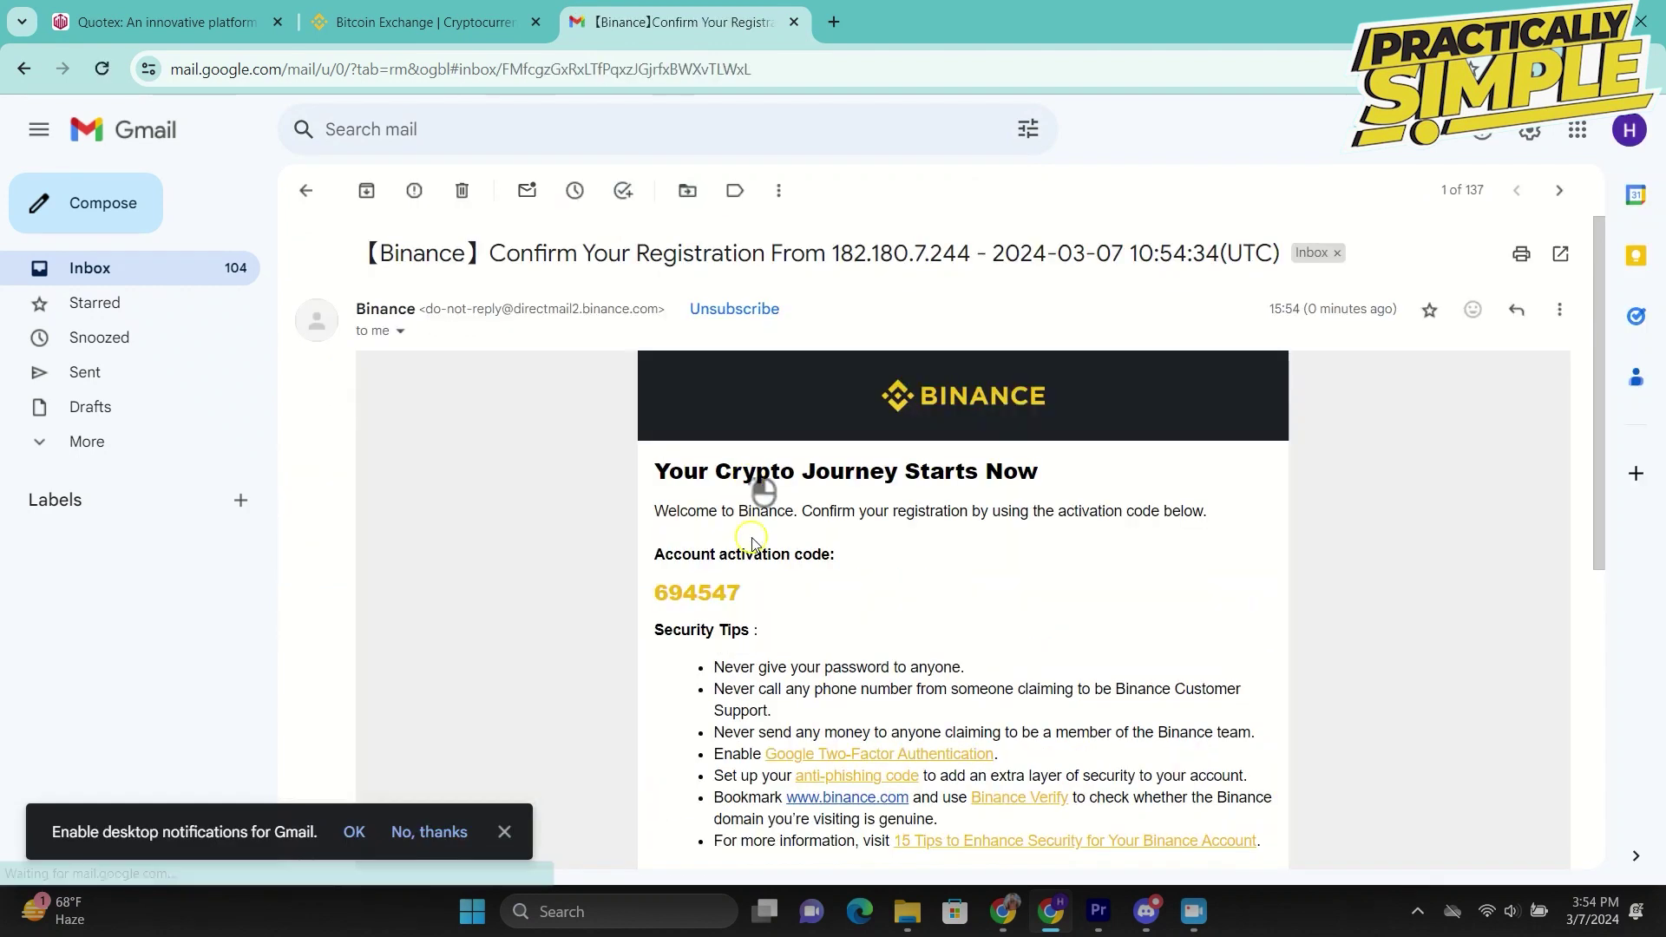
pyautogui.doubleClick(760, 599)
pyautogui.rightClick(686, 599)
pyautogui.click(785, 616)
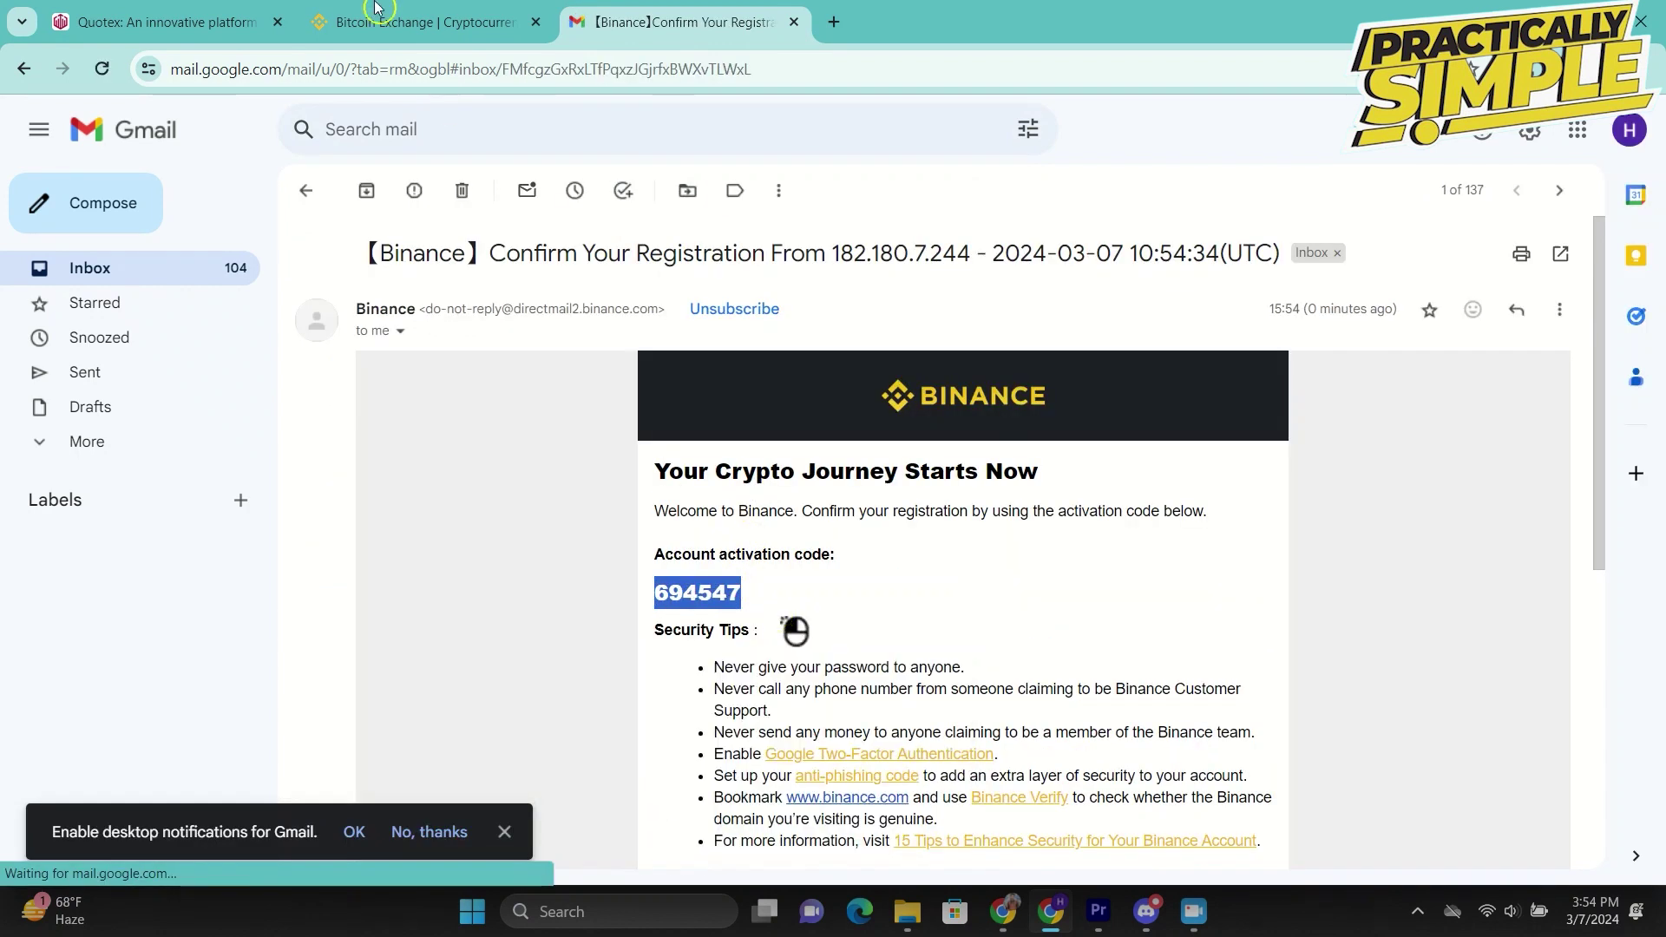
pyautogui.click(395, 19)
pyautogui.click(509, 483)
pyautogui.rightClick(509, 484)
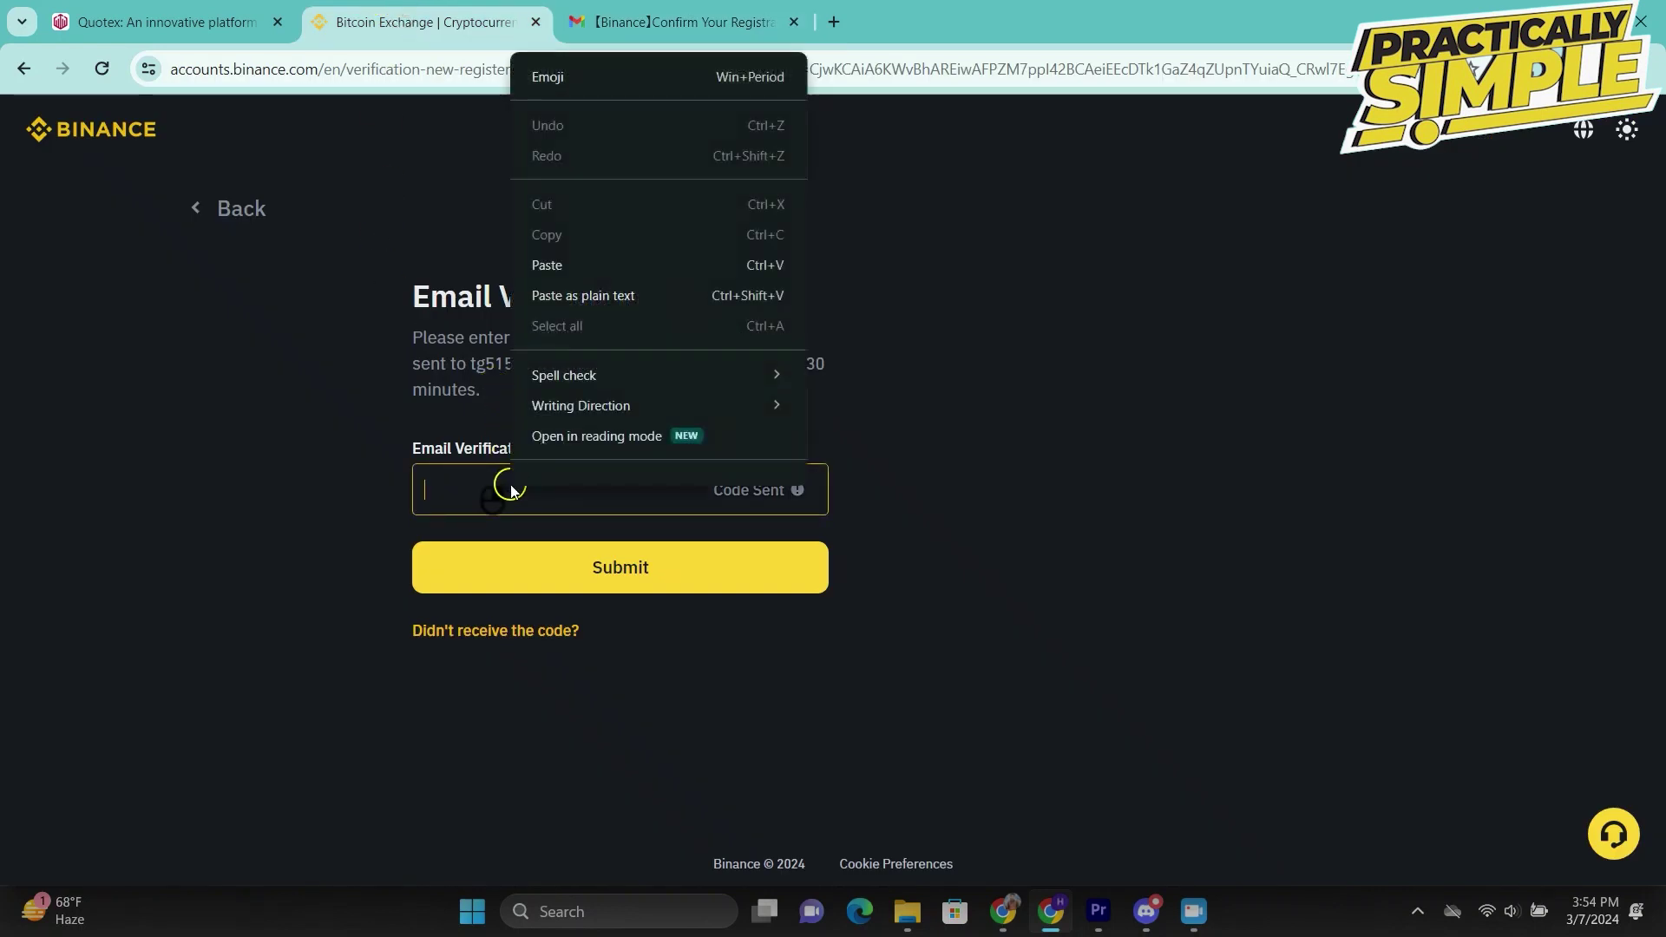
pyautogui.click(546, 264)
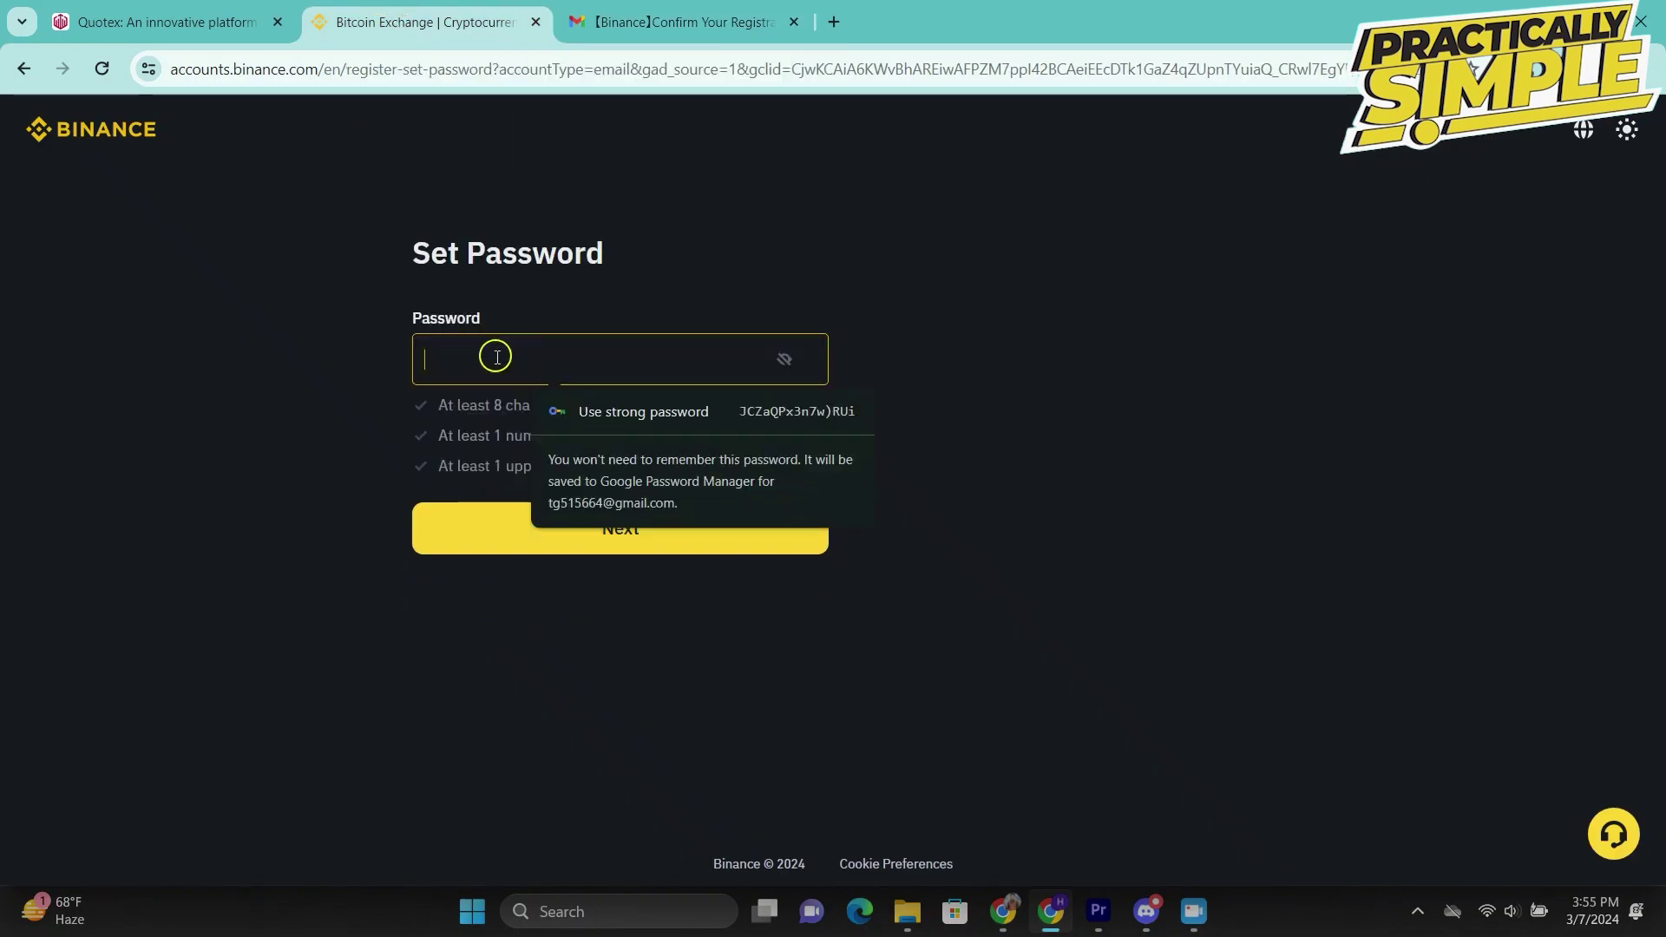
# - Set the account password and save it in Chrome
pyautogui.click(920, 288)
pyautogui.click(530, 363)
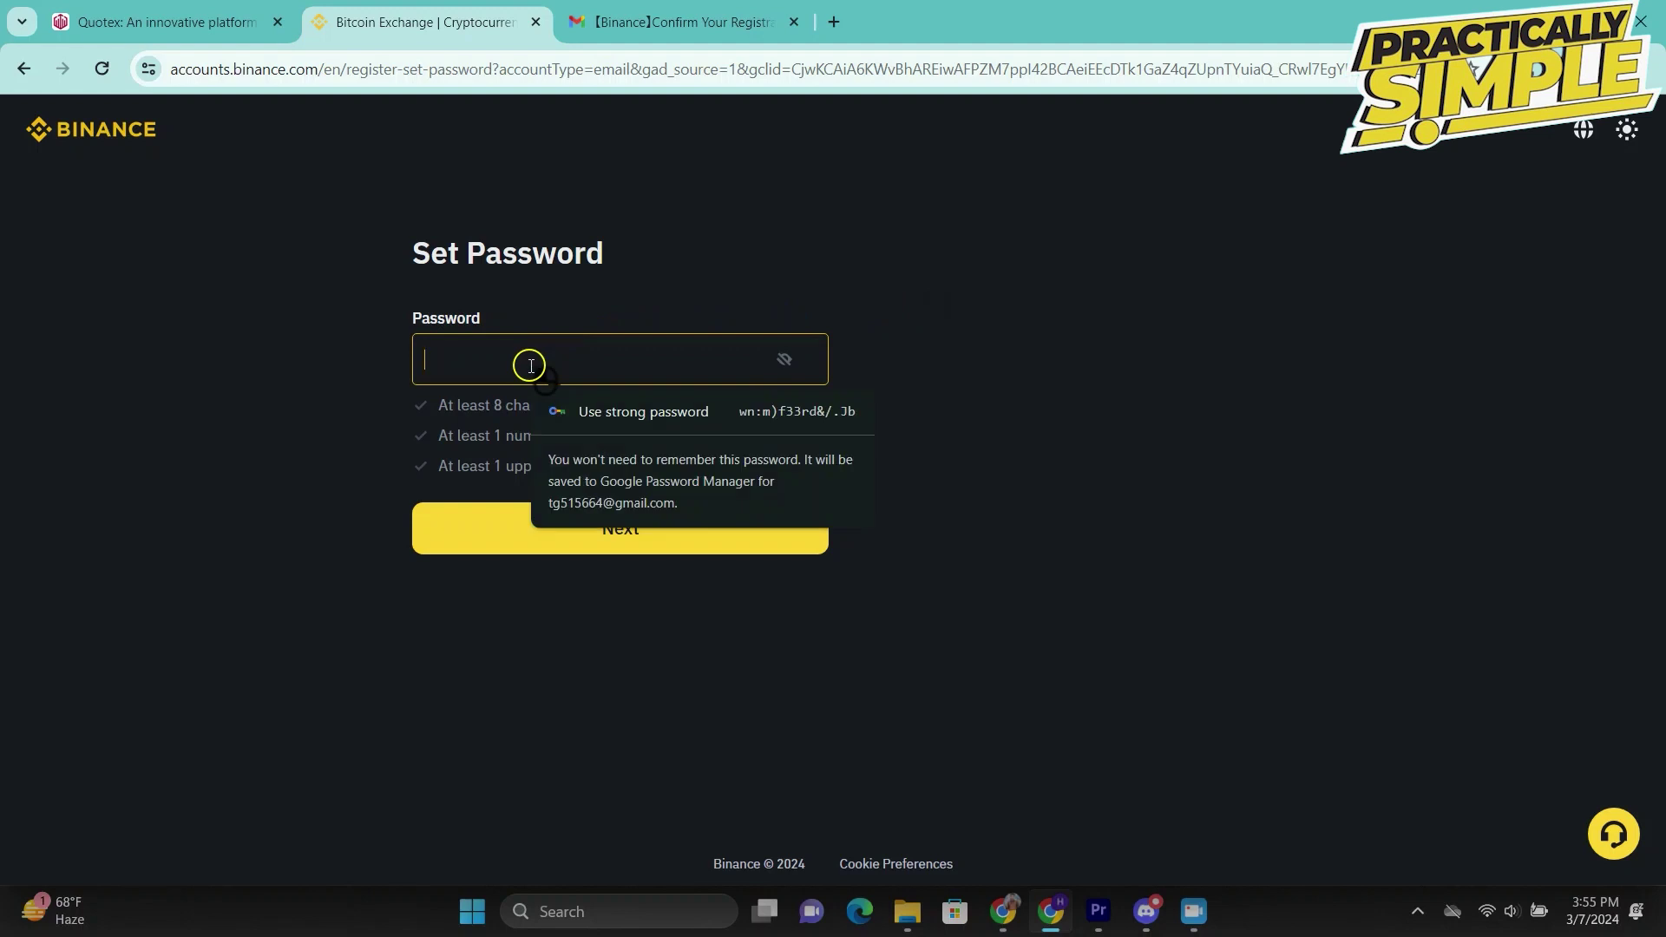
pyautogui.write('************')
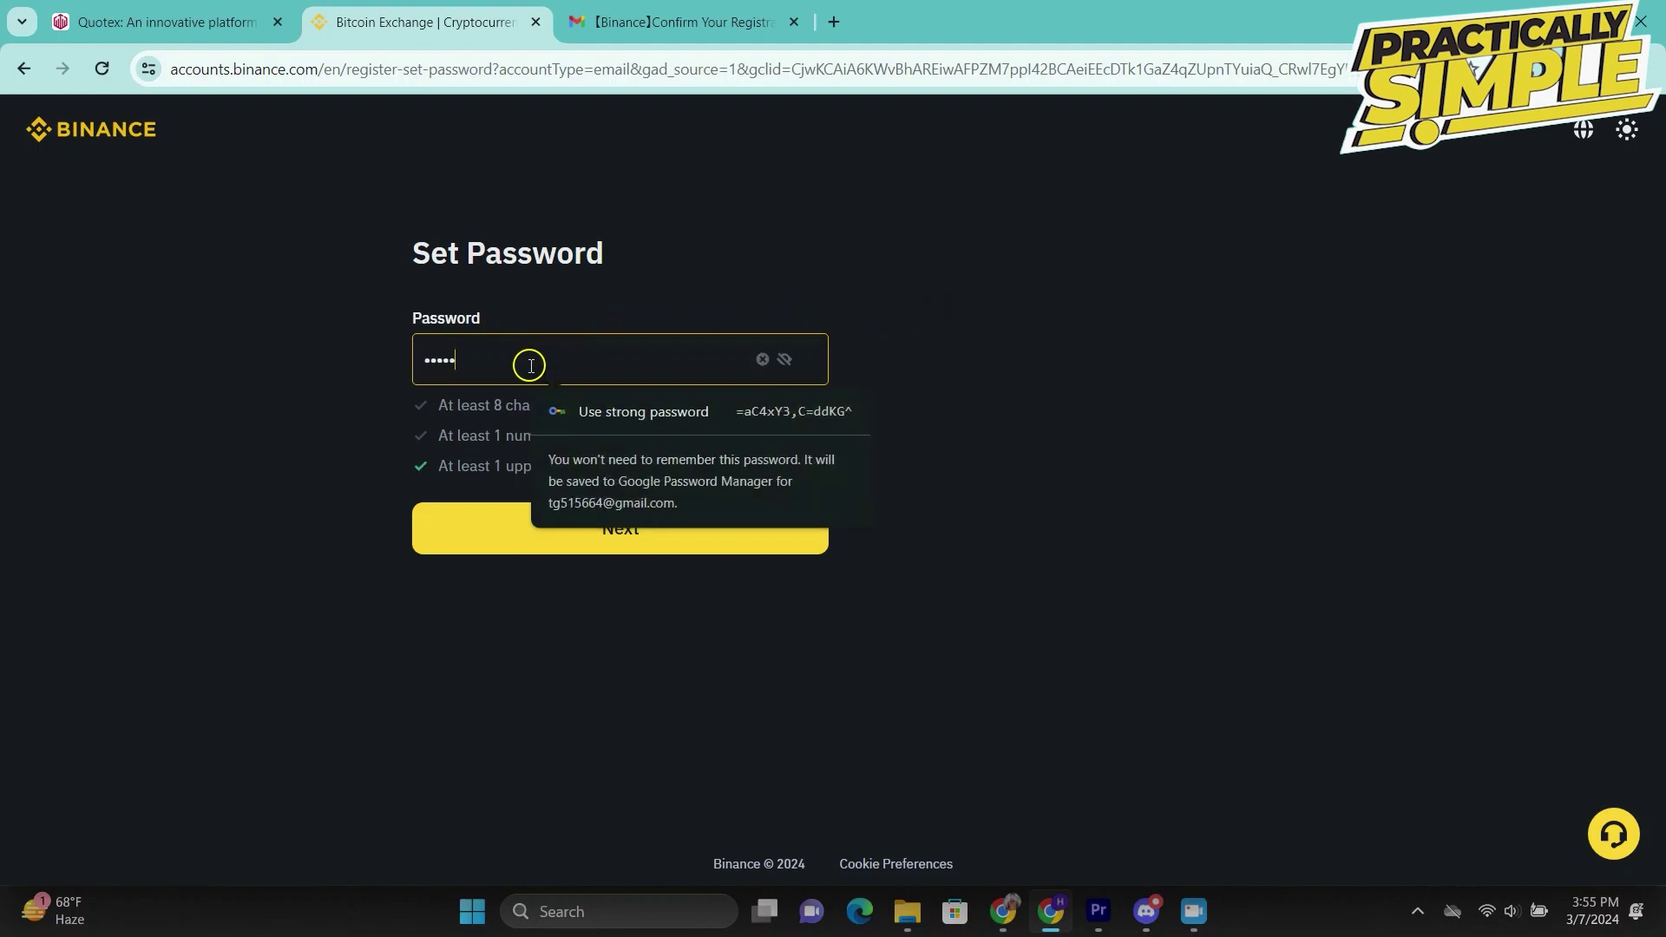
pyautogui.press('Return')
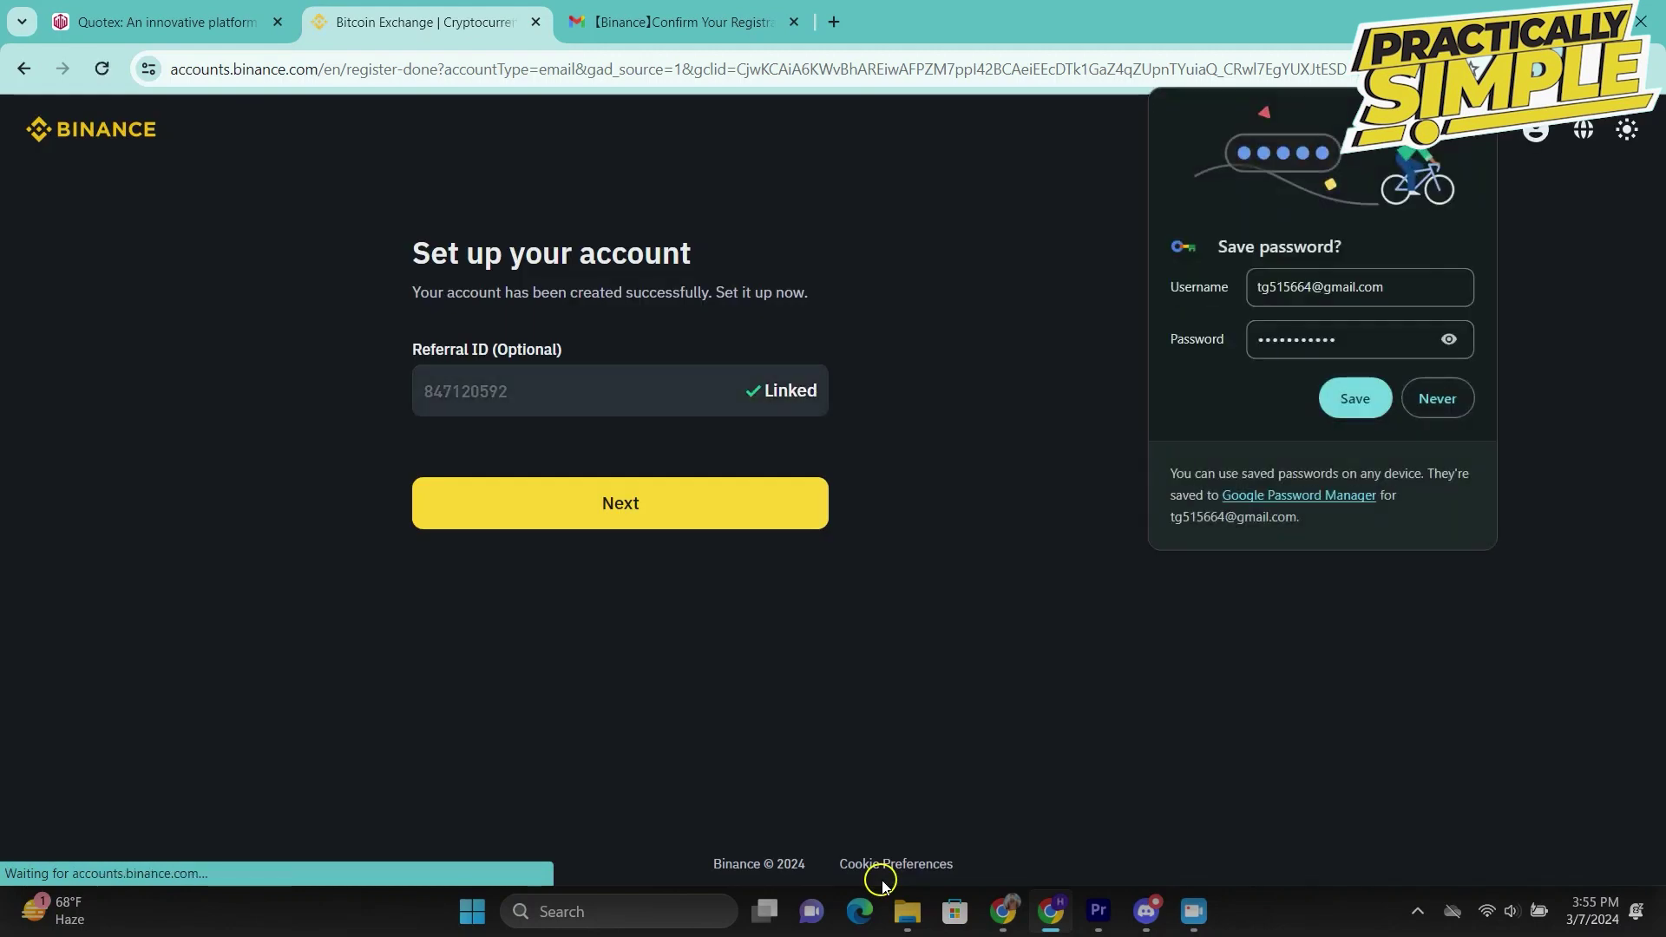
pyautogui.click(1355, 398)
# - Skip the referral ID and stay logged in, with 'Don't show again' ticked
pyautogui.click(725, 517)
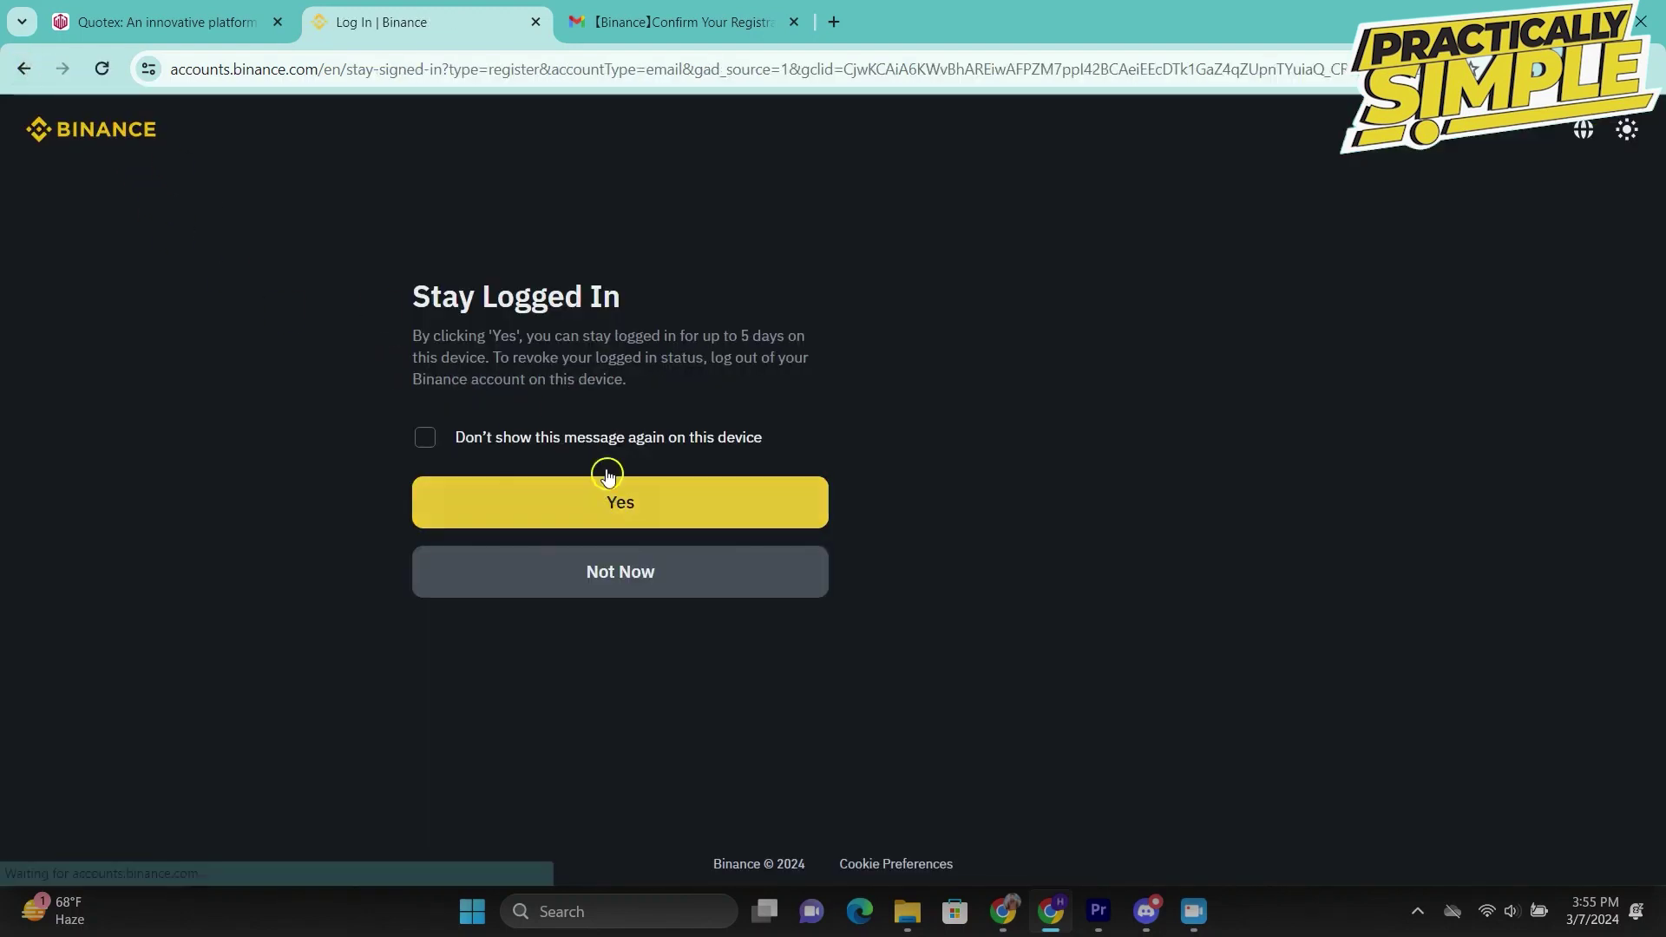
pyautogui.click(454, 442)
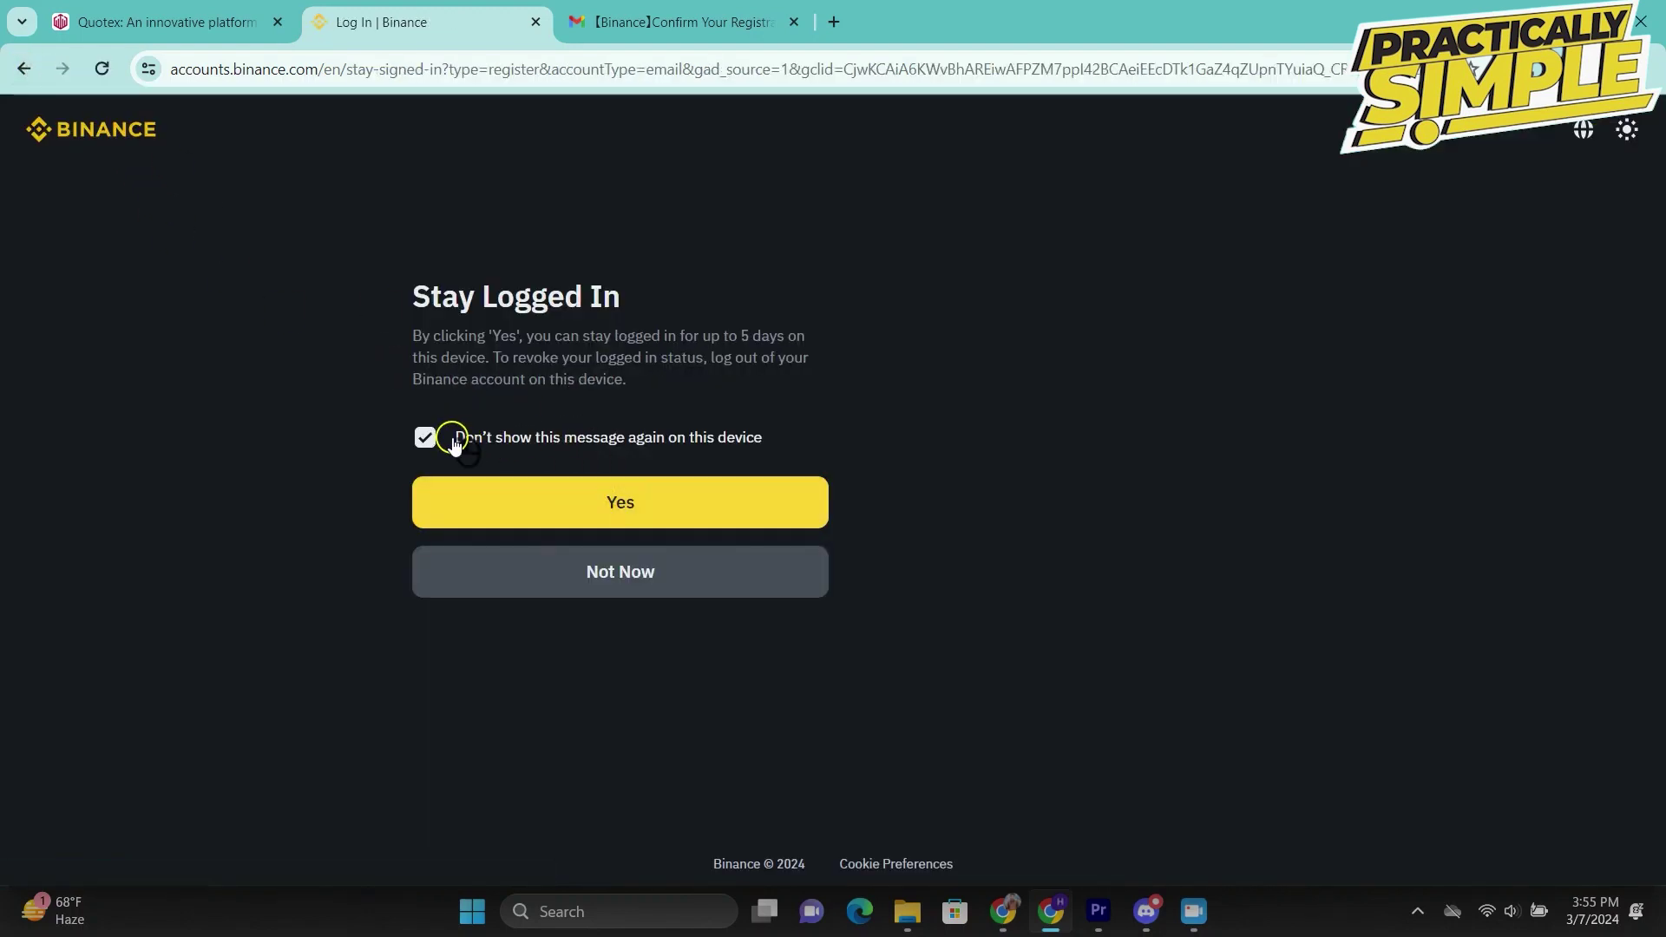
pyautogui.click(605, 510)
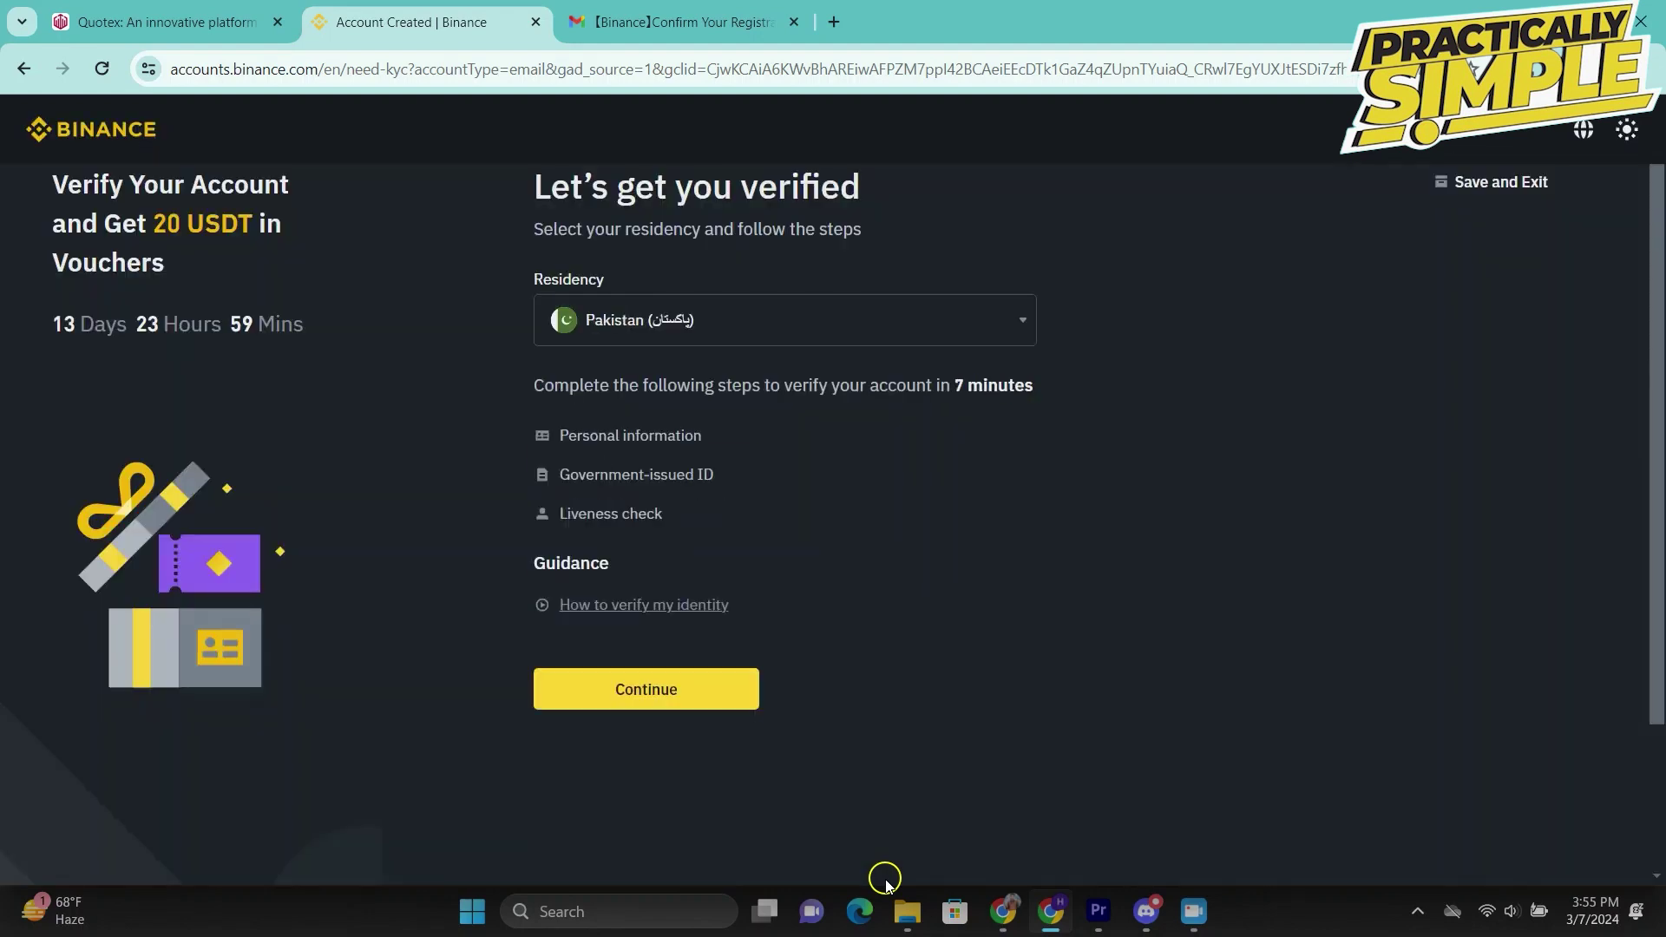
# - Continue past 'Let's get you verified' and open then close the Nationality picker
pyautogui.scroll(-2, 870, 472)
pyautogui.scroll(2, 871, 472)
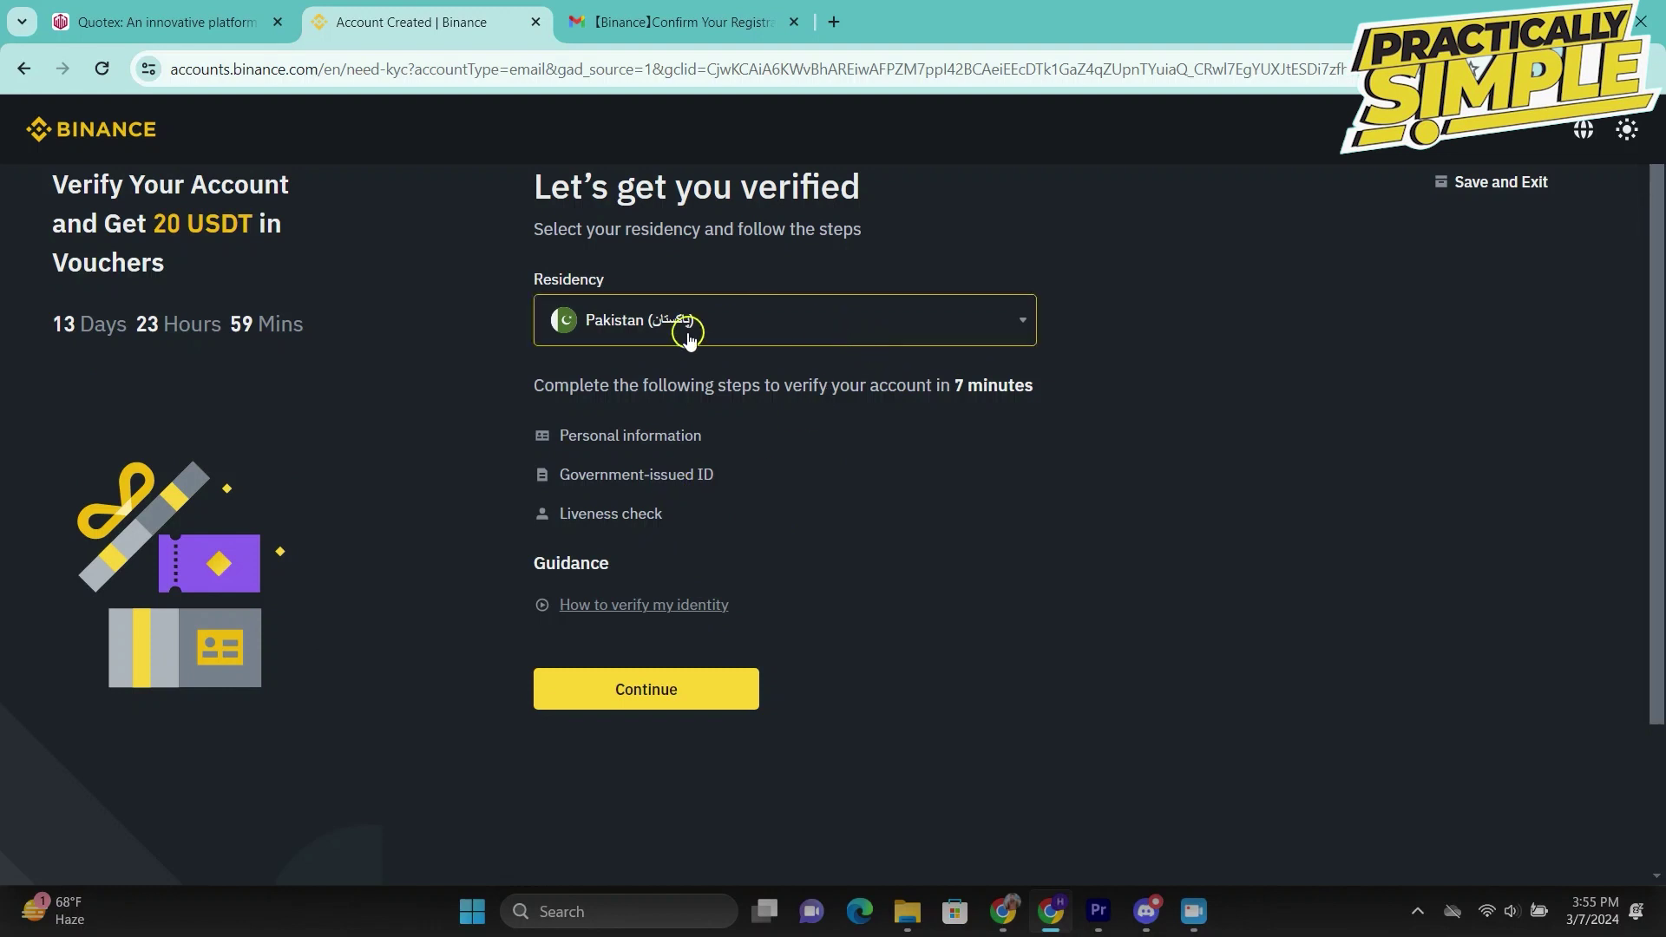
pyautogui.click(664, 690)
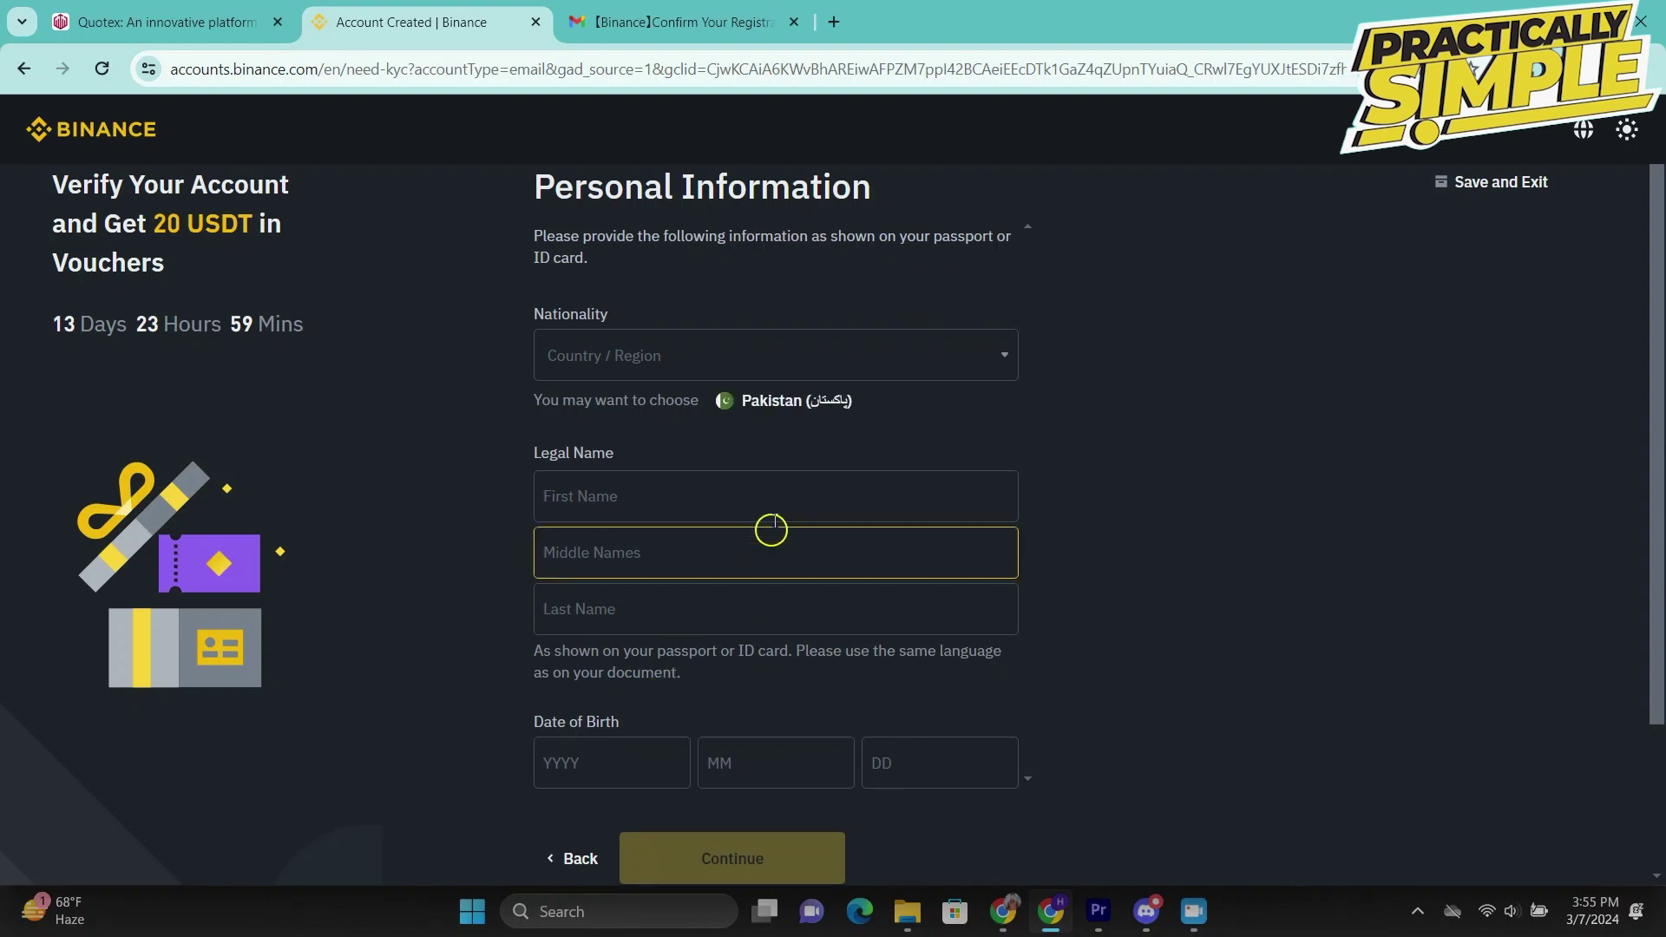
pyautogui.click(764, 375)
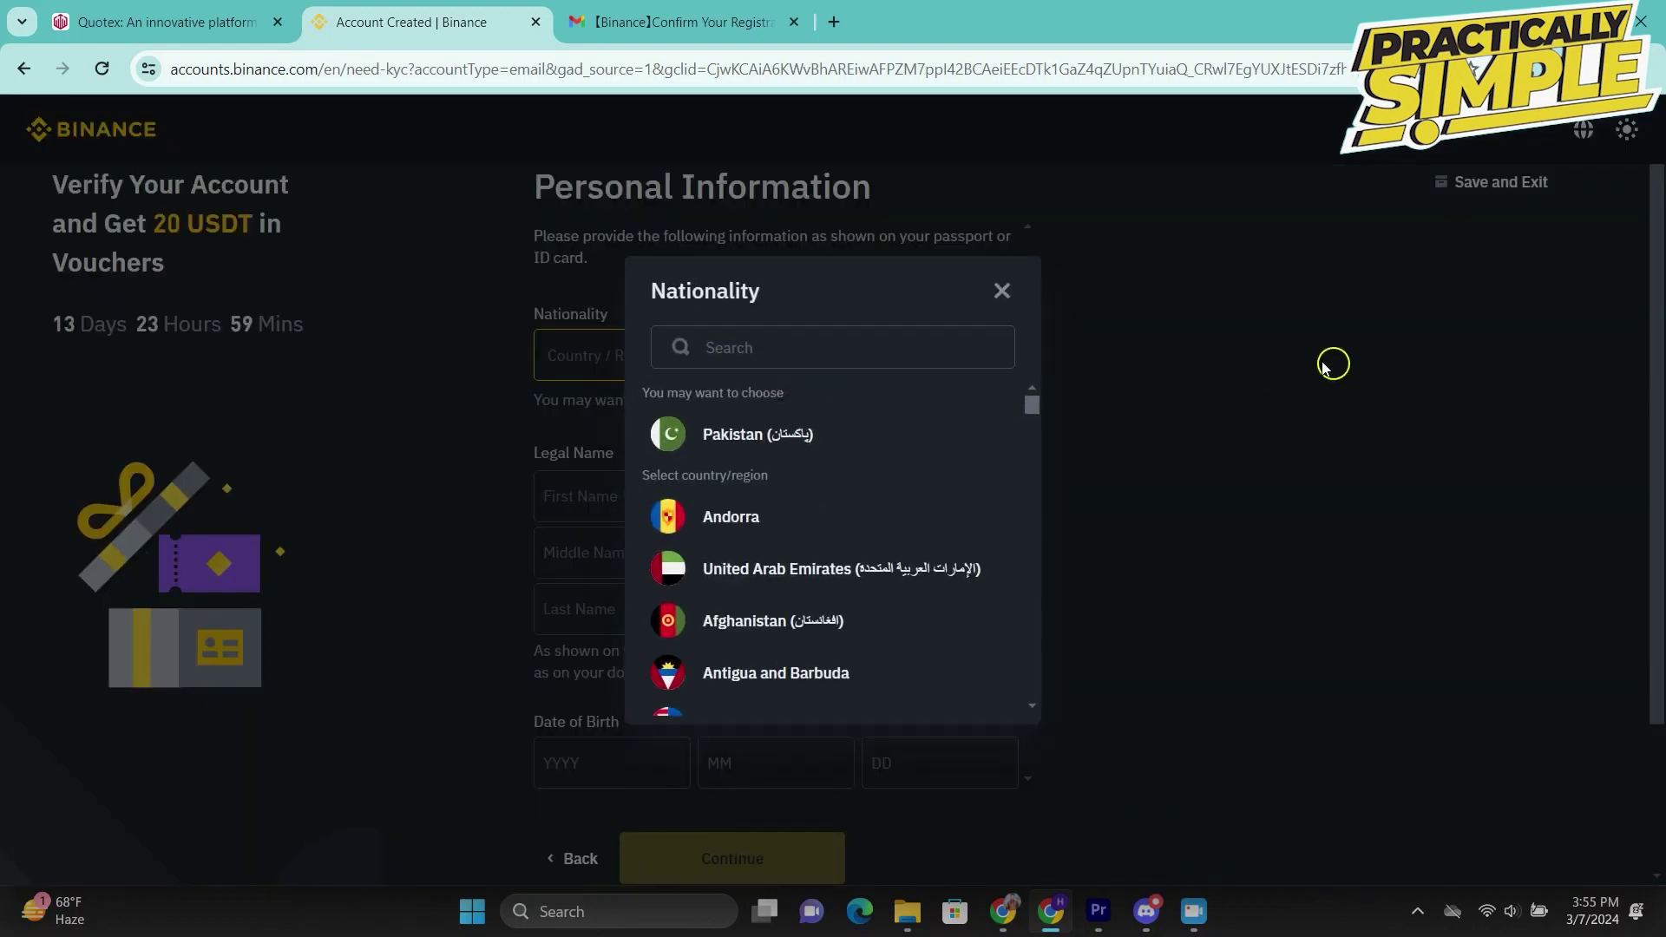
pyautogui.click(996, 291)
pyautogui.scroll(-1, 807, 451)
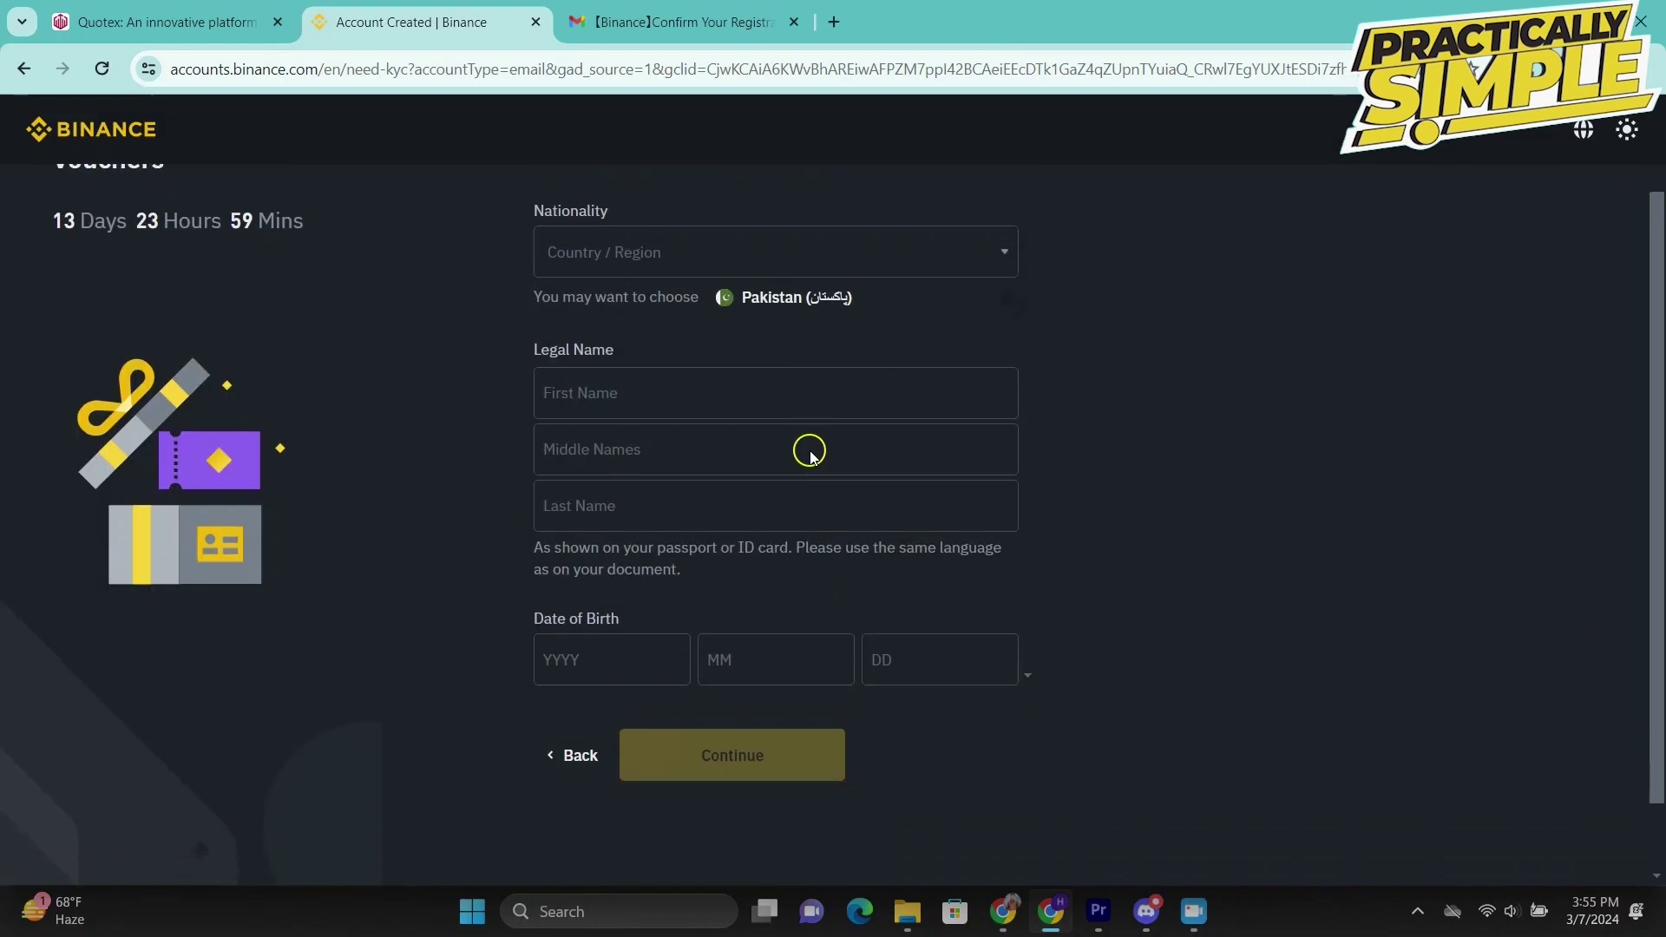
pyautogui.scroll(1, 807, 447)
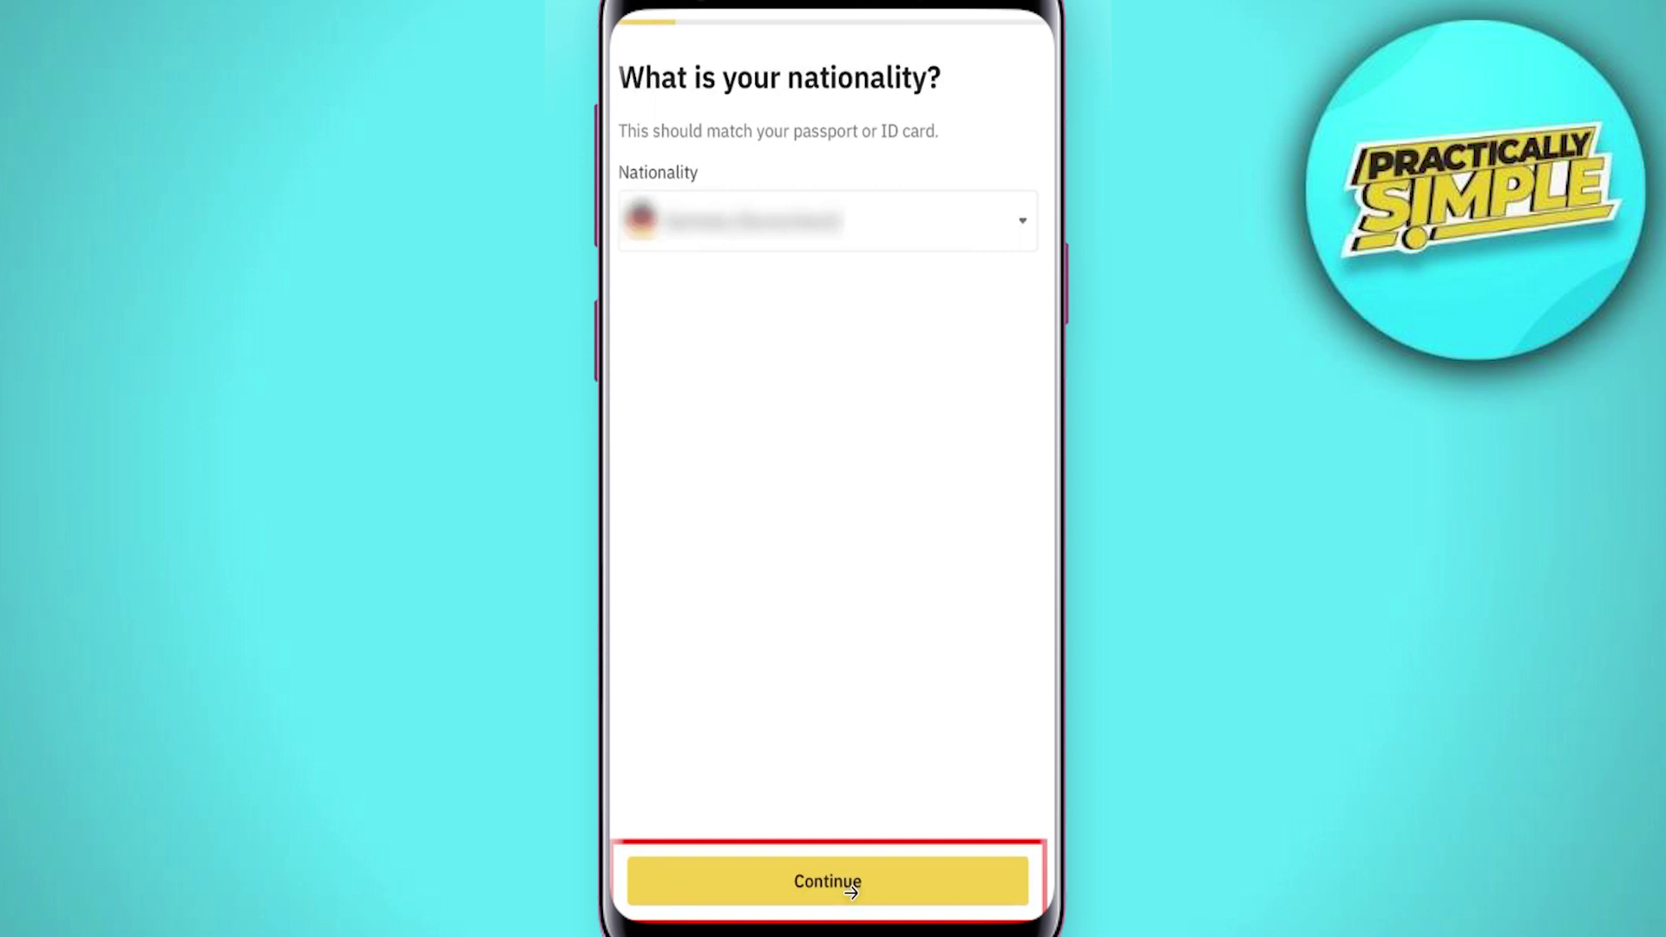
# - Confirm the nationality and begin the 'Verify your identity' steps
pyautogui.click(850, 890)
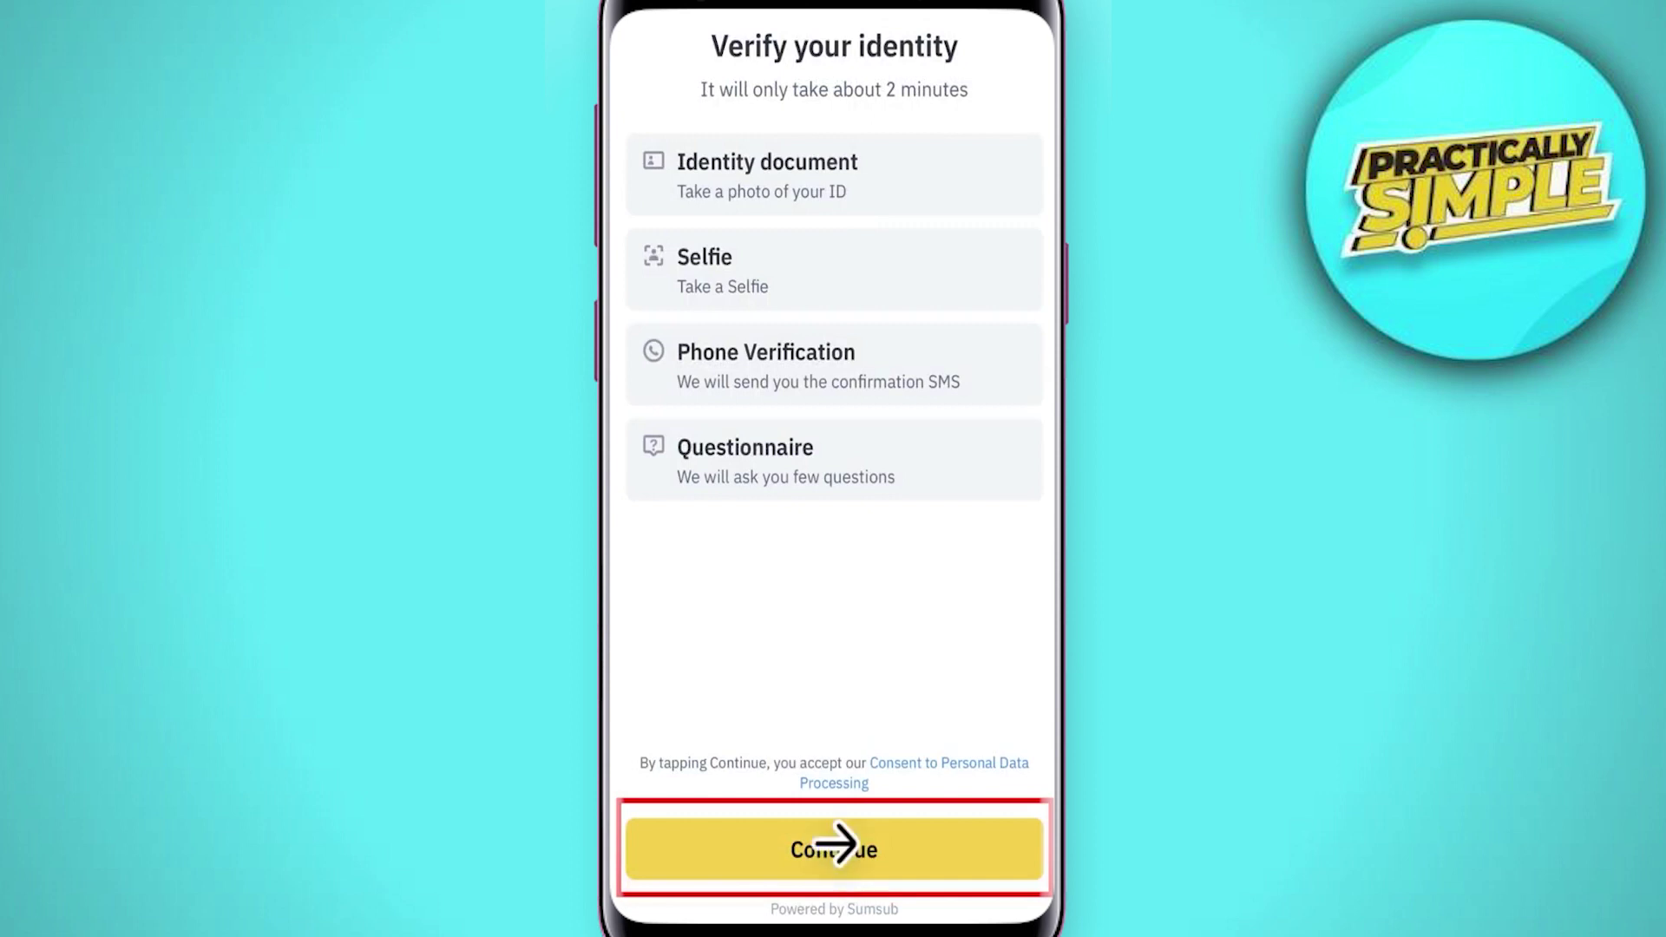
pyautogui.click(857, 849)
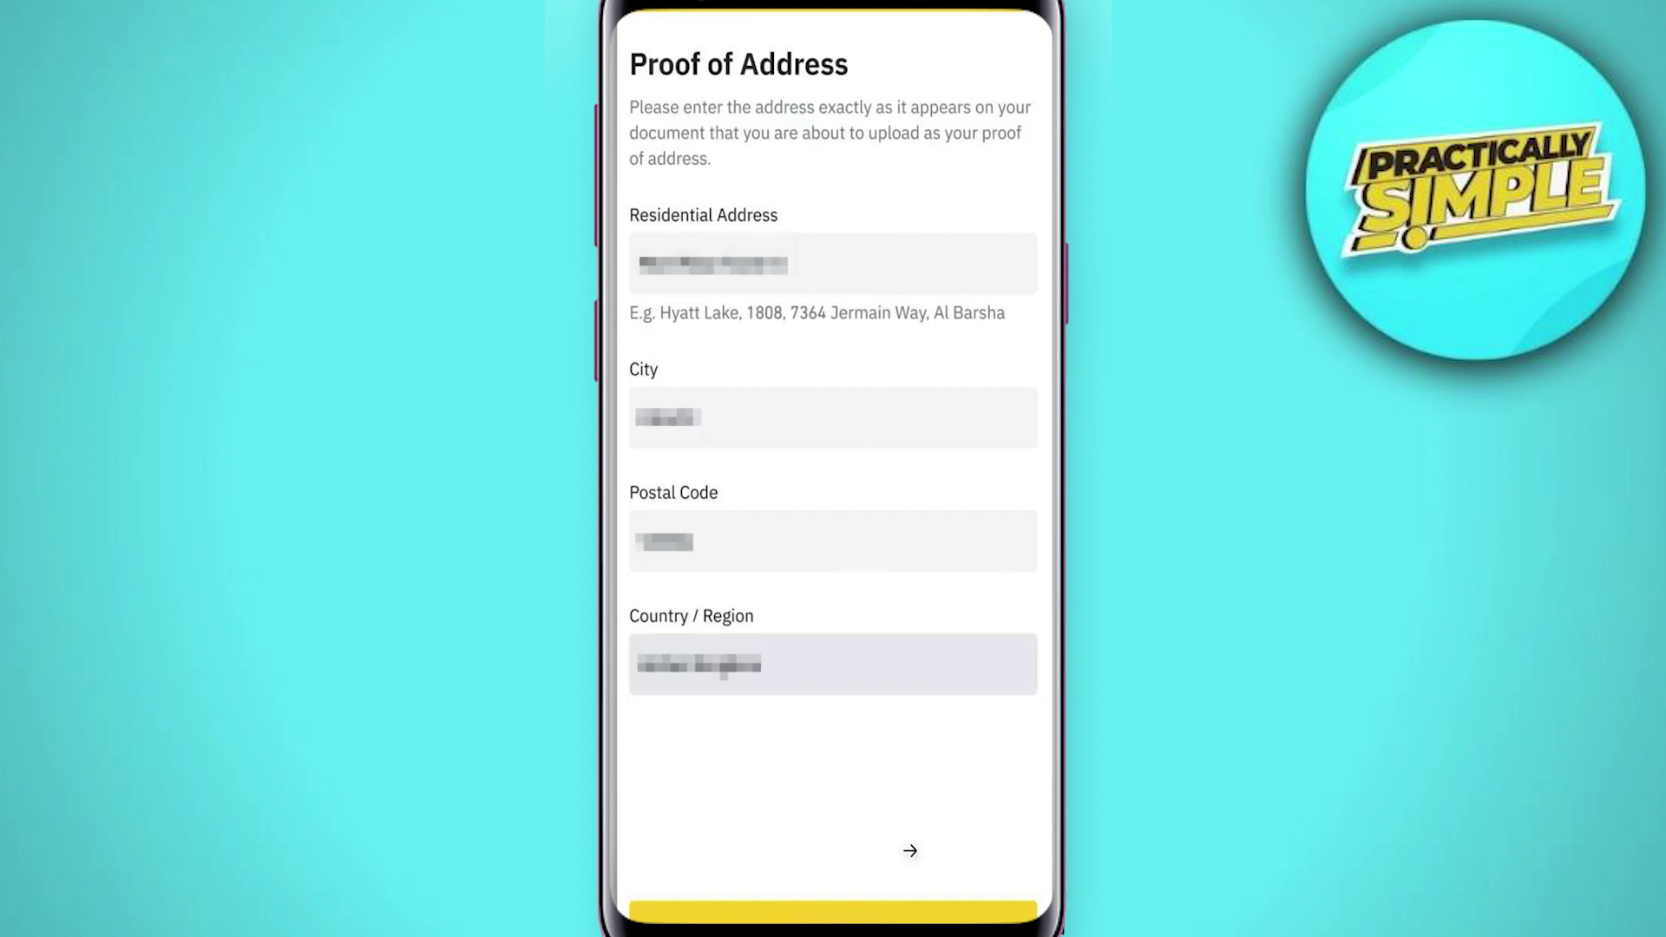
# - Submit the address details and confirm Bank Statement as the proof-of-address document
pyautogui.click(890, 909)
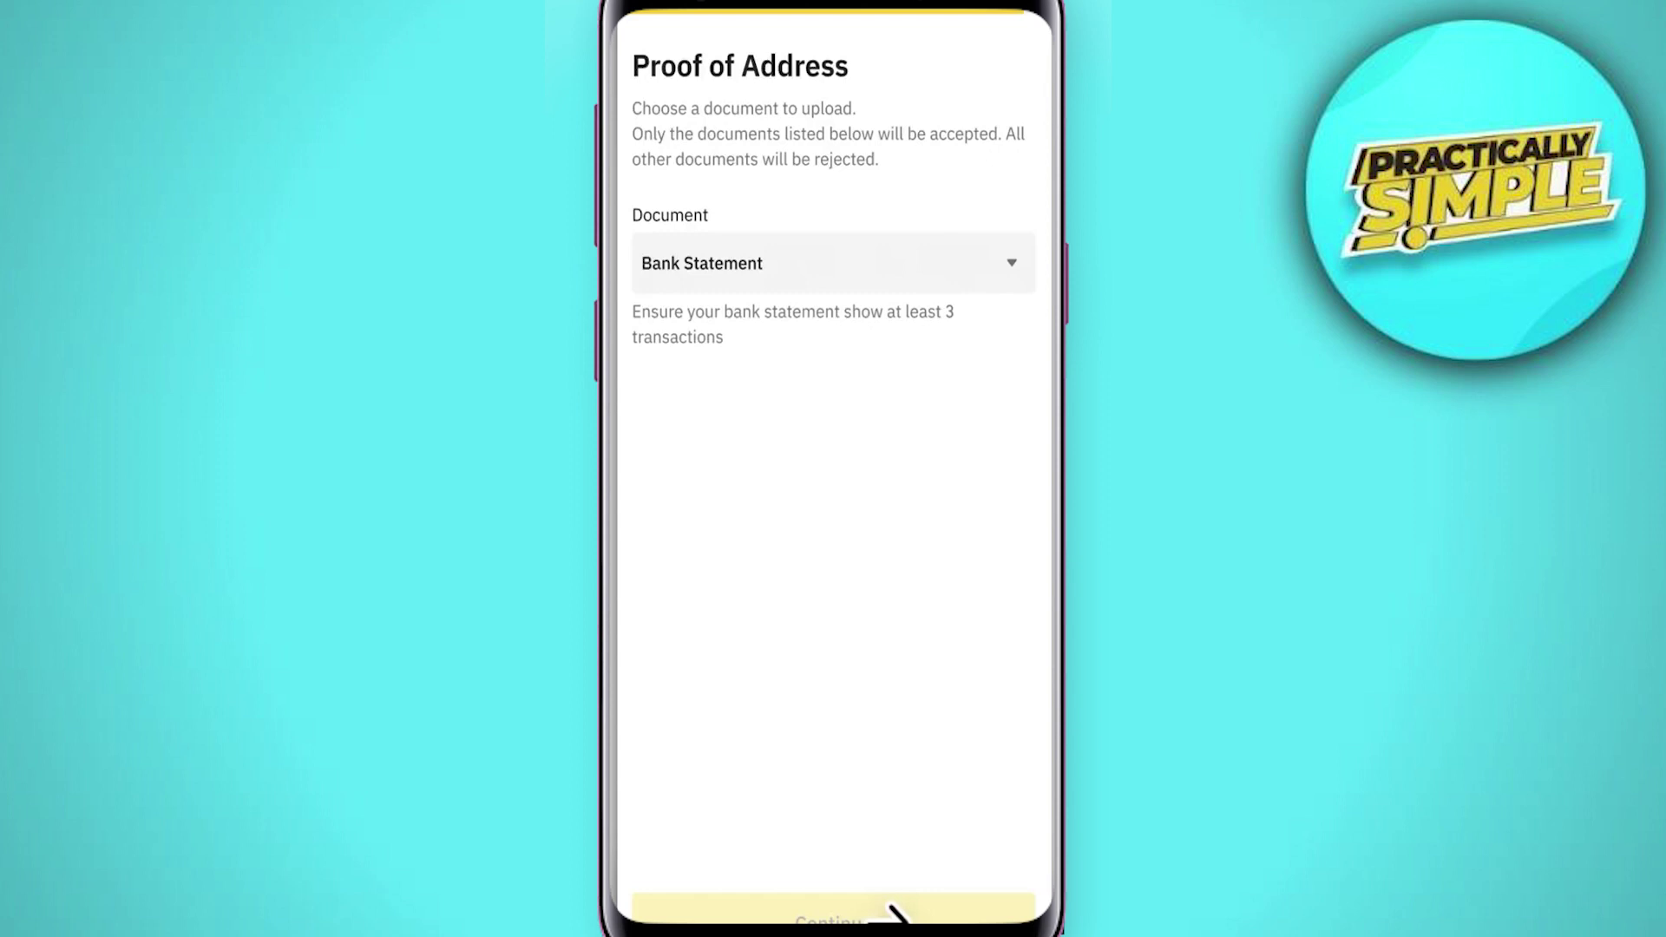
pyautogui.click(890, 909)
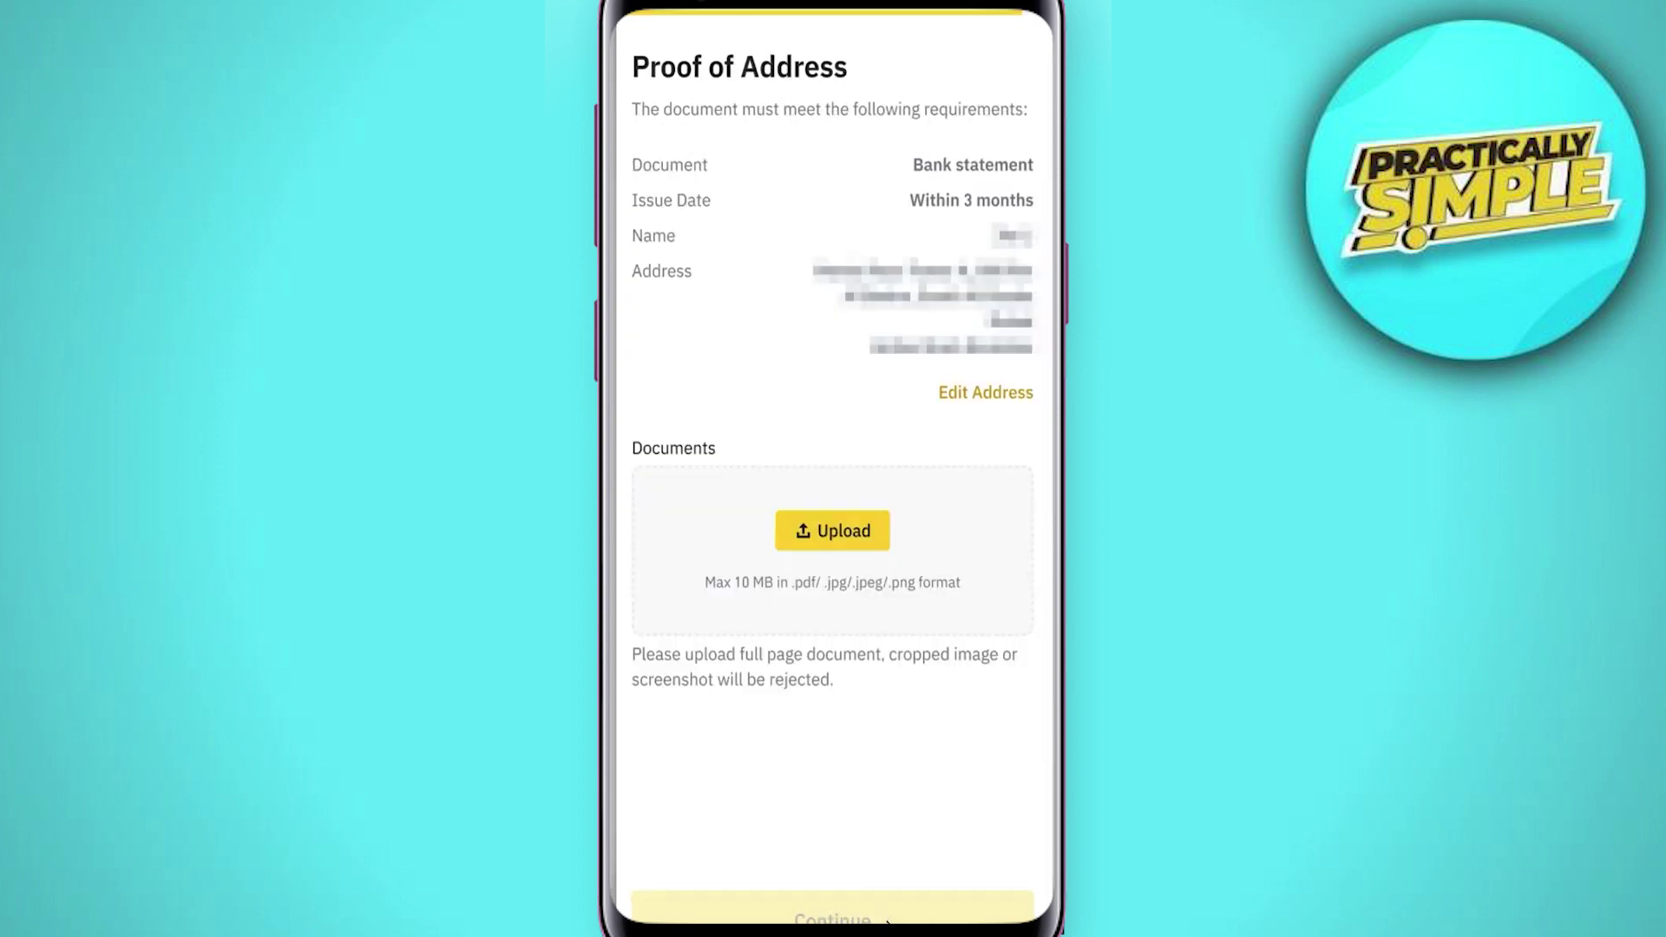